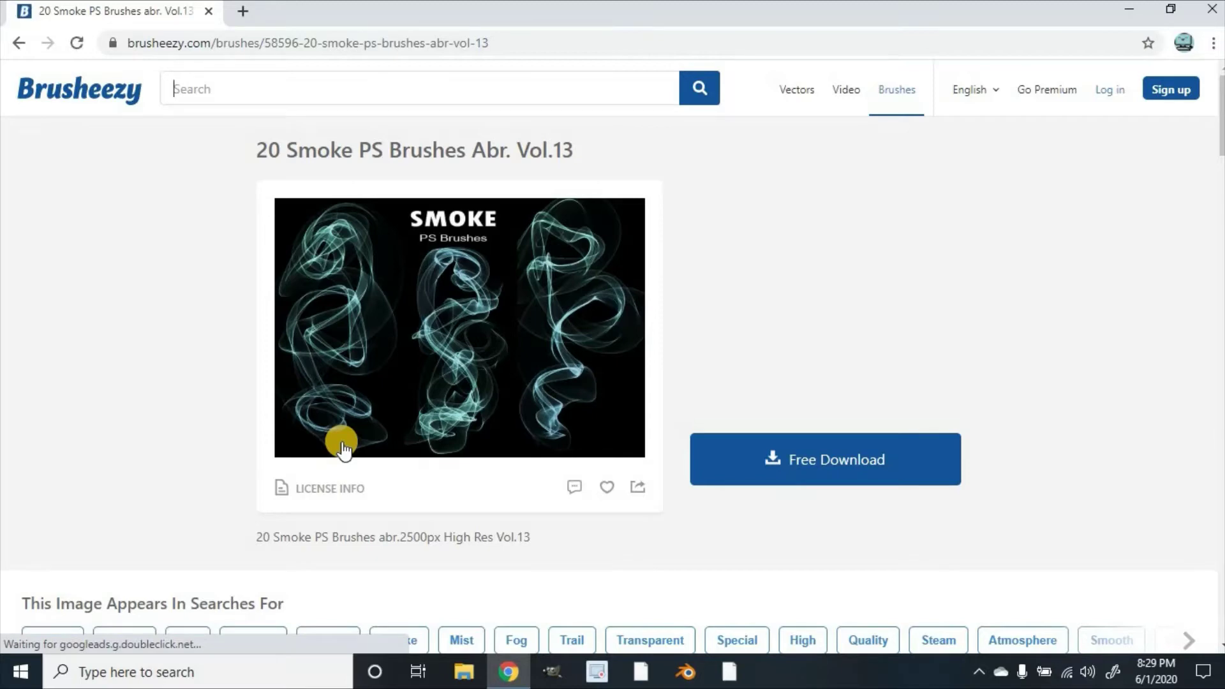
# Step: Start the free download of the 20 Smoke PS Brushes Abr. Vol.13 pack, dismissing the sign-up offer
pyautogui.click(823, 462)
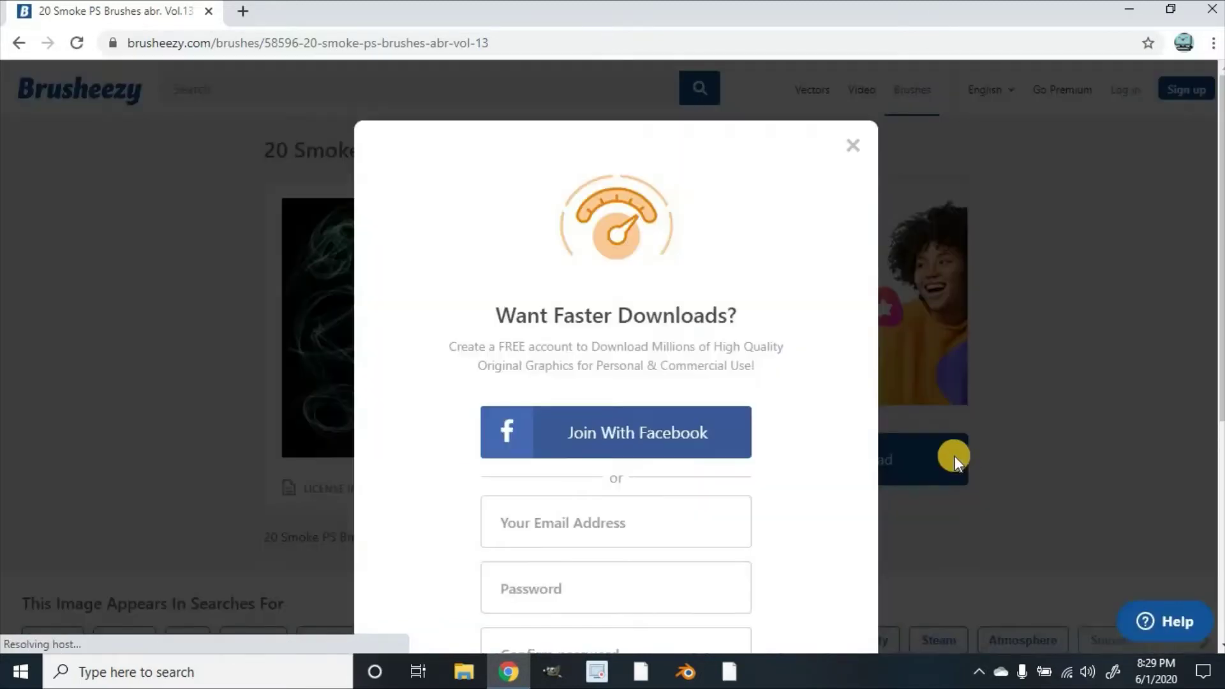
pyautogui.click(852, 144)
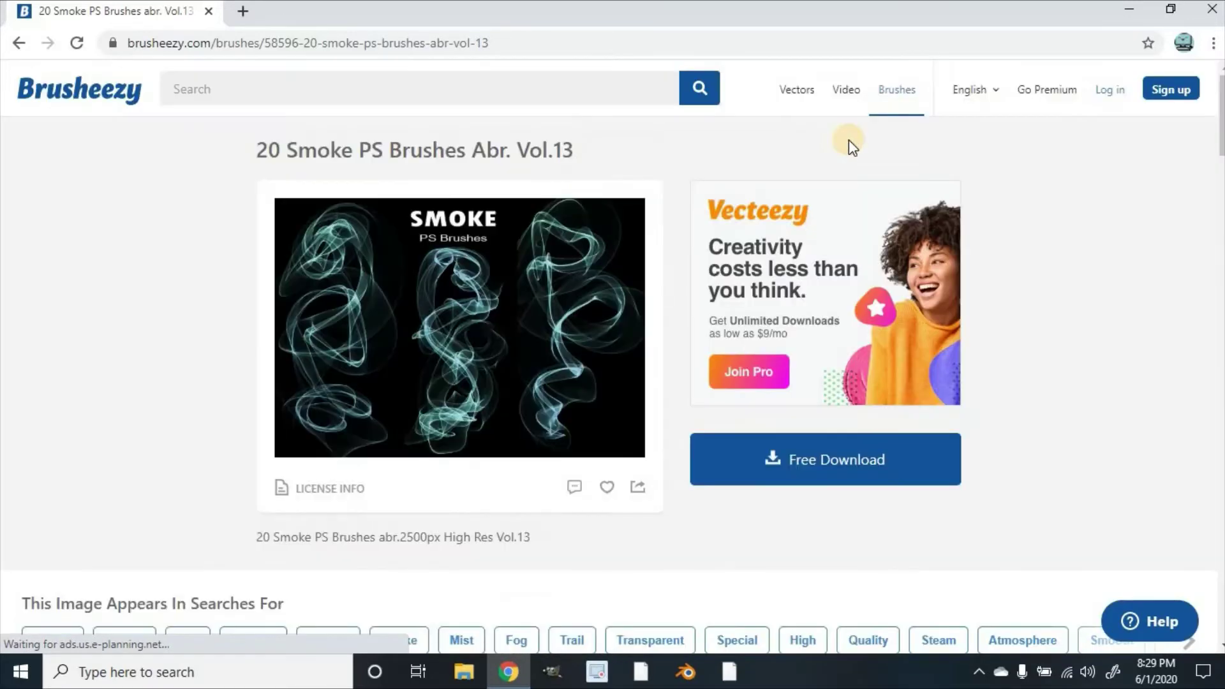
pyautogui.click(878, 467)
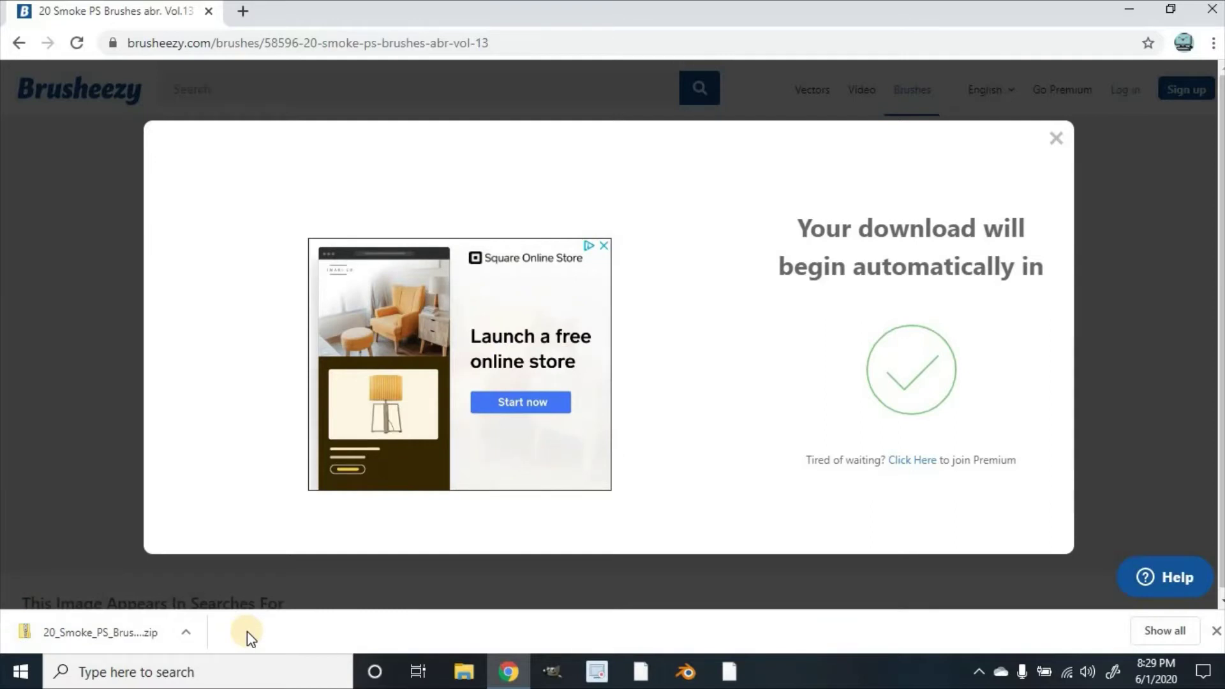
# Step: Extract the downloaded 20_Smoke_PS_Brushes_abr__Vol_13 archive into its own folder in Downloads
pyautogui.click(186, 632)
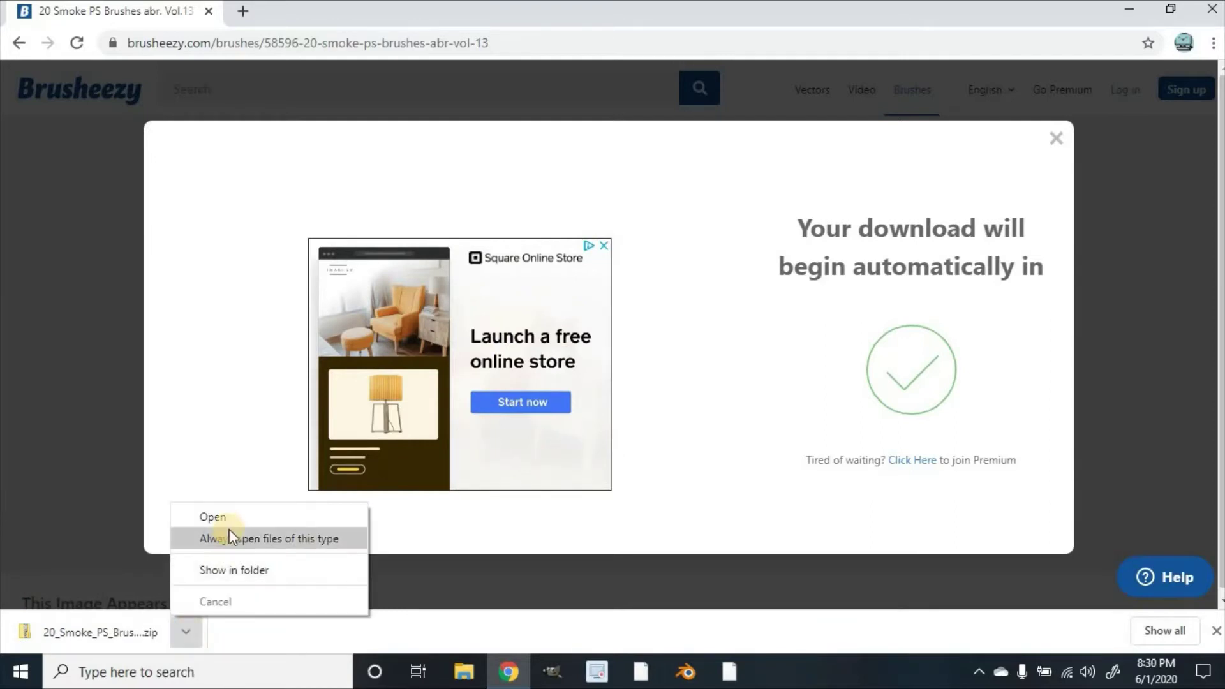
pyautogui.click(240, 515)
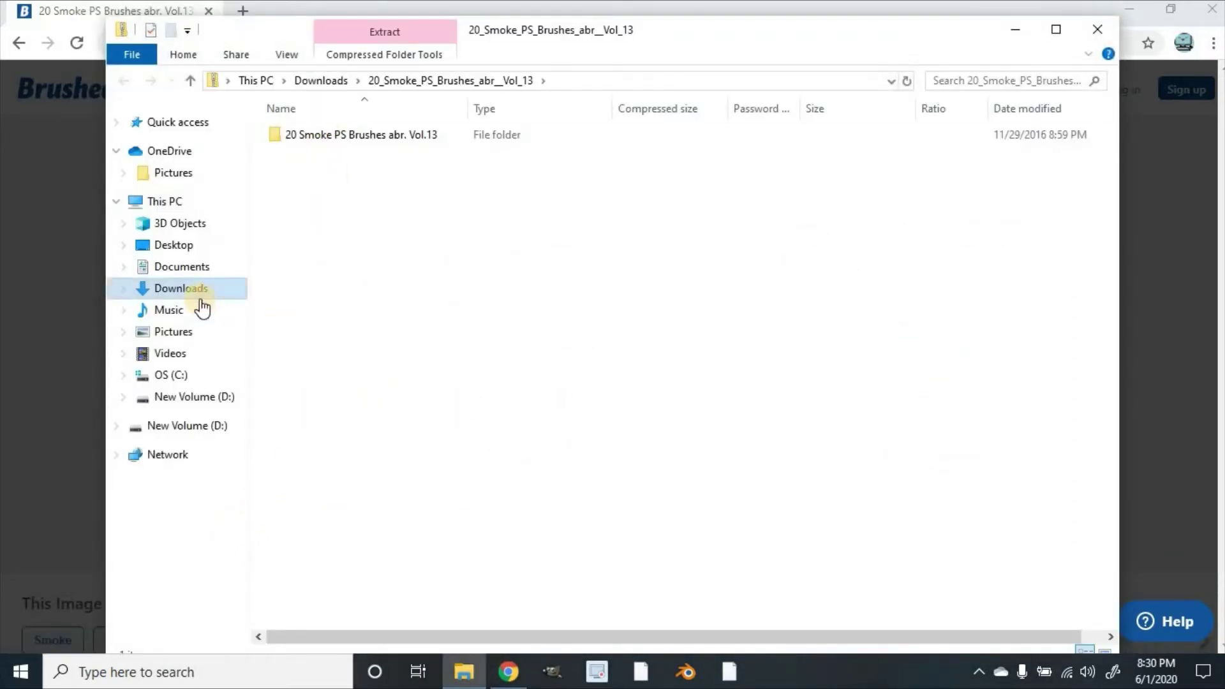
pyautogui.click(195, 292)
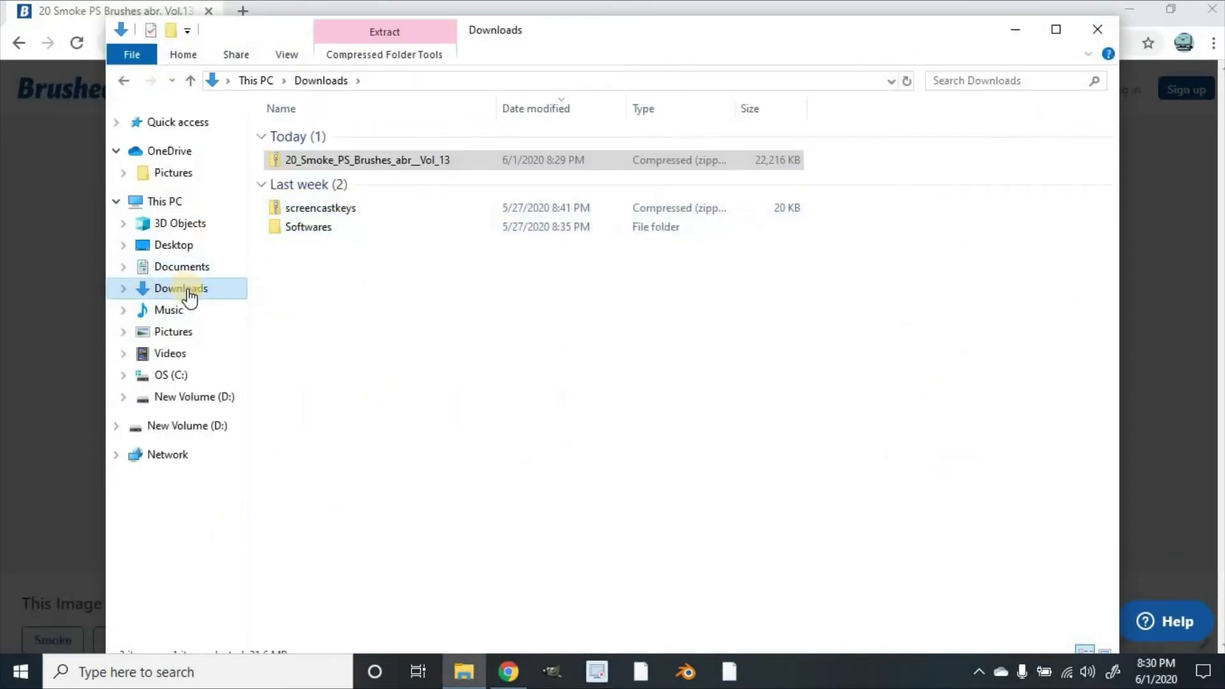
pyautogui.rightClick(356, 160)
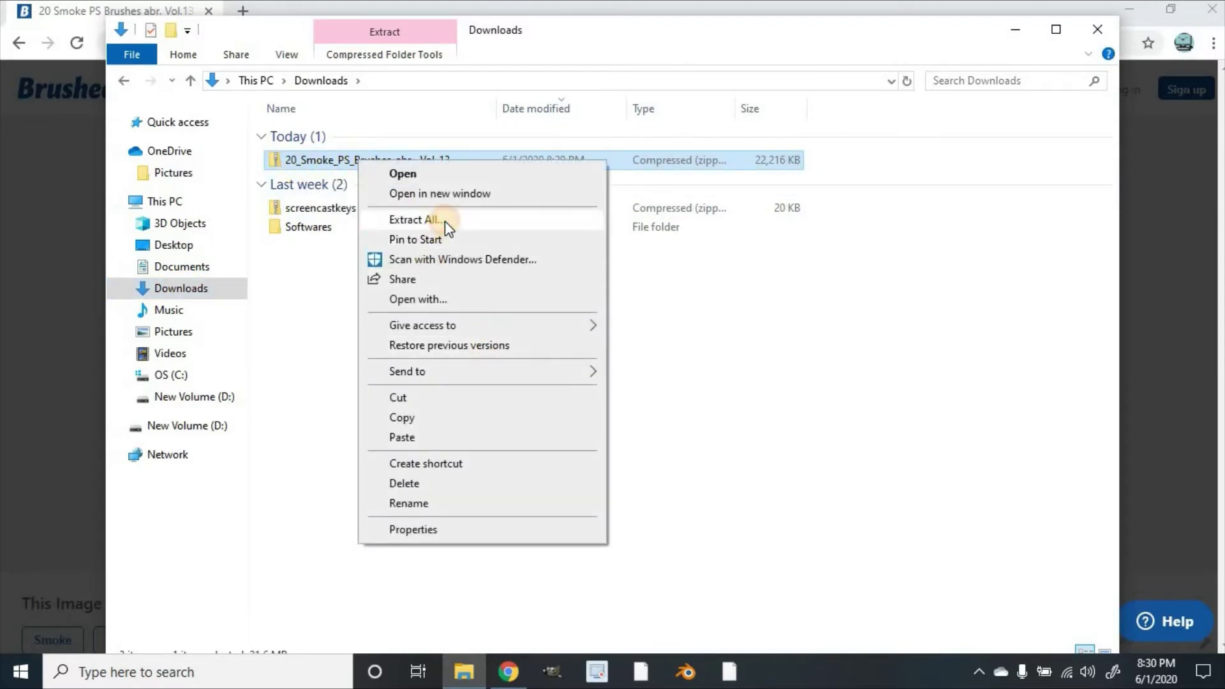
pyautogui.click(443, 220)
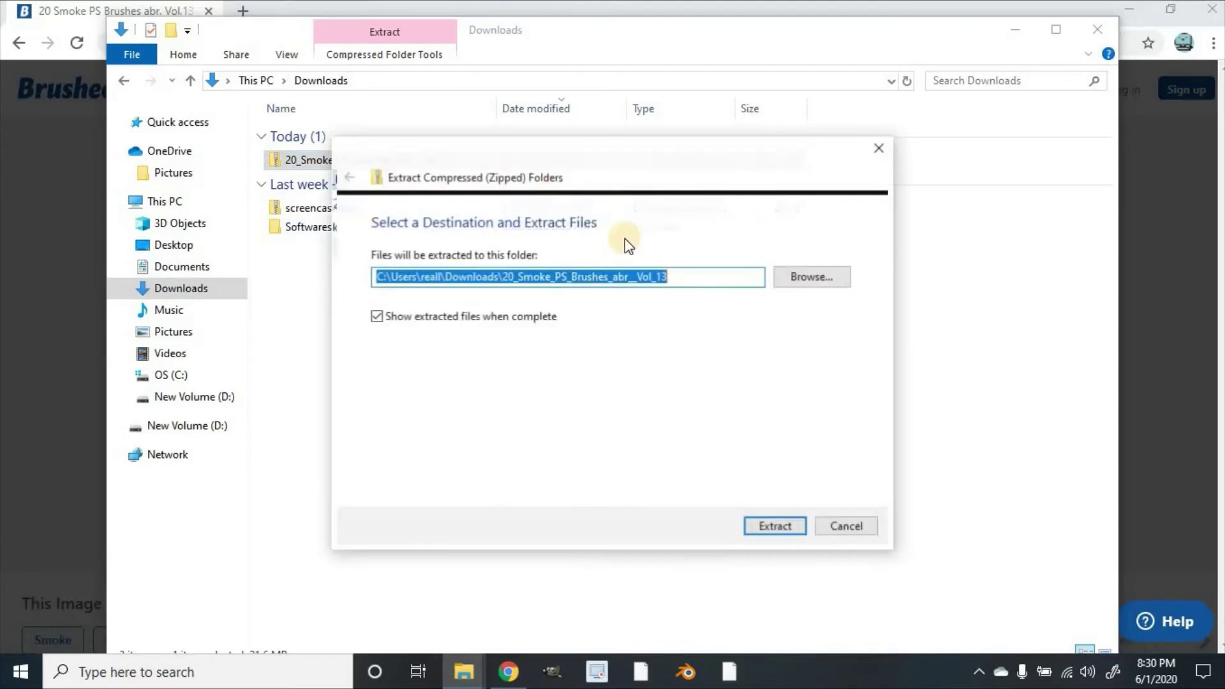
pyautogui.click(774, 528)
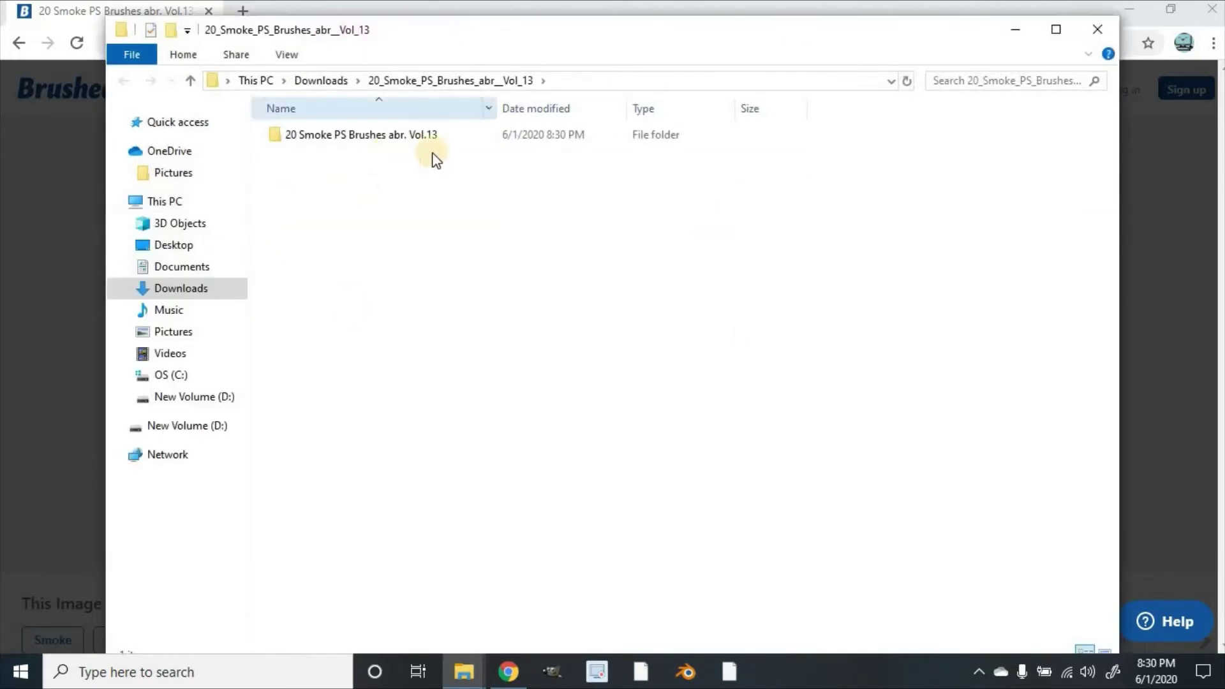
# Step: Copy the 20 Smoke Brushes.abr file from the extracted 20 Smoke PS Brushes abr. Vol.13 folder
pyautogui.click(185, 289)
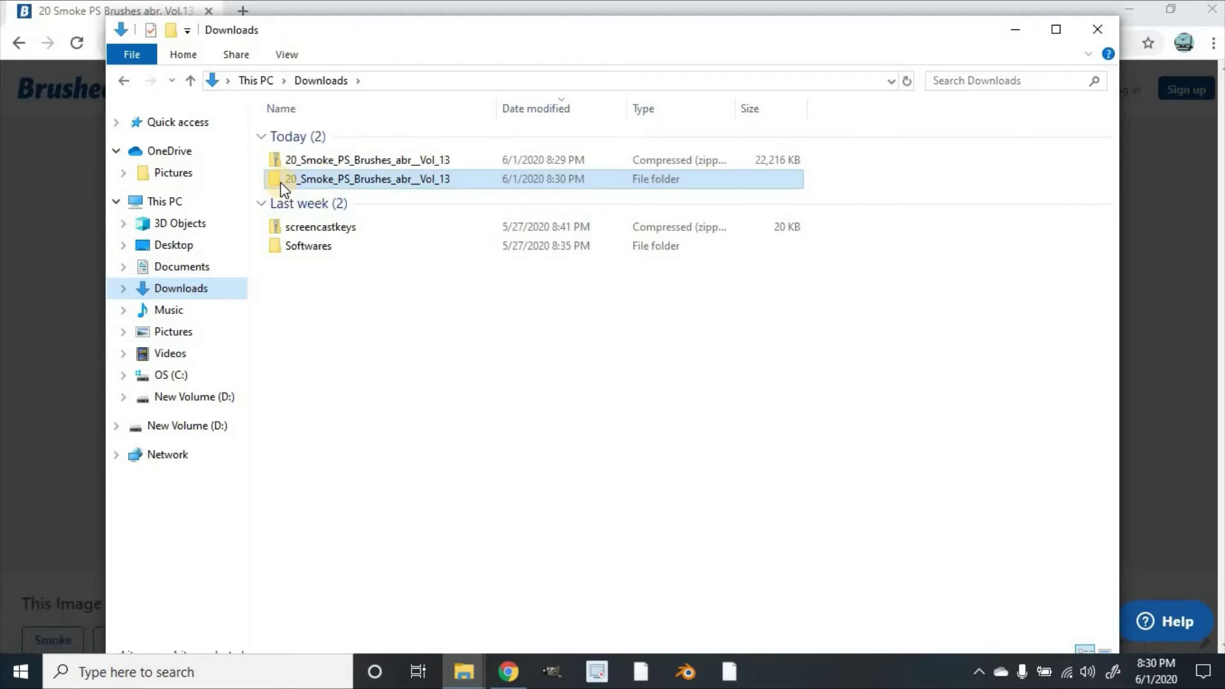
pyautogui.doubleClick(318, 182)
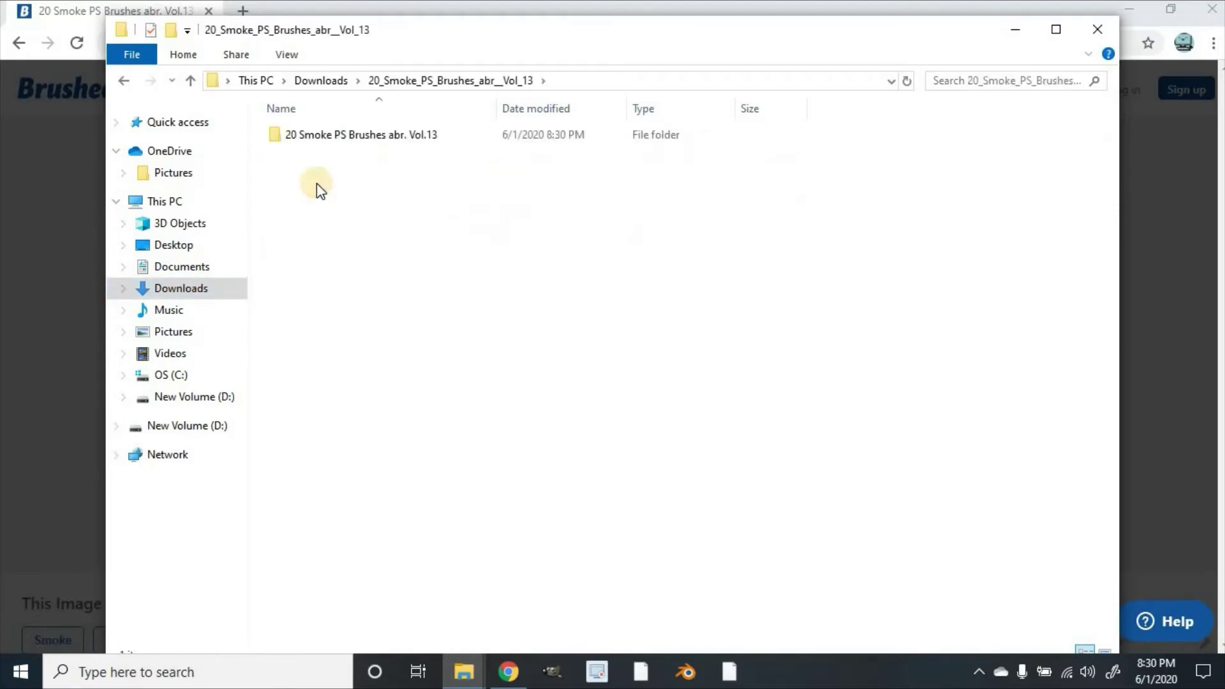
pyautogui.doubleClick(326, 142)
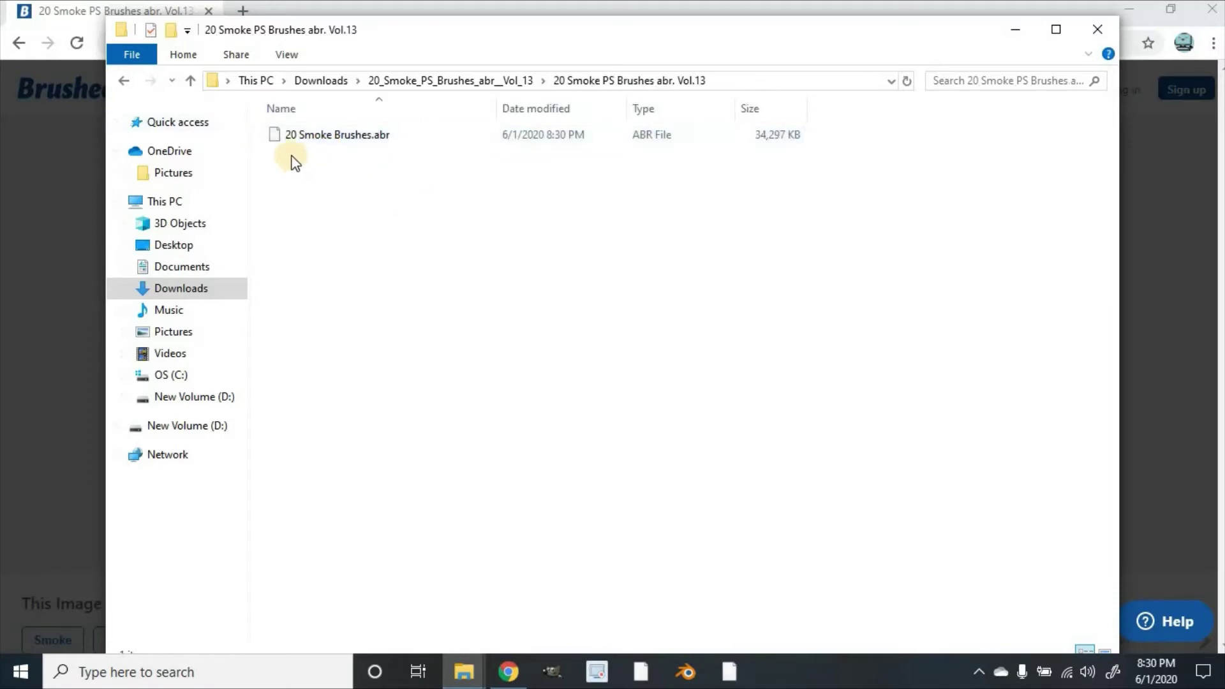
pyautogui.moveTo(281, 146); pyautogui.dragTo(761, 188)
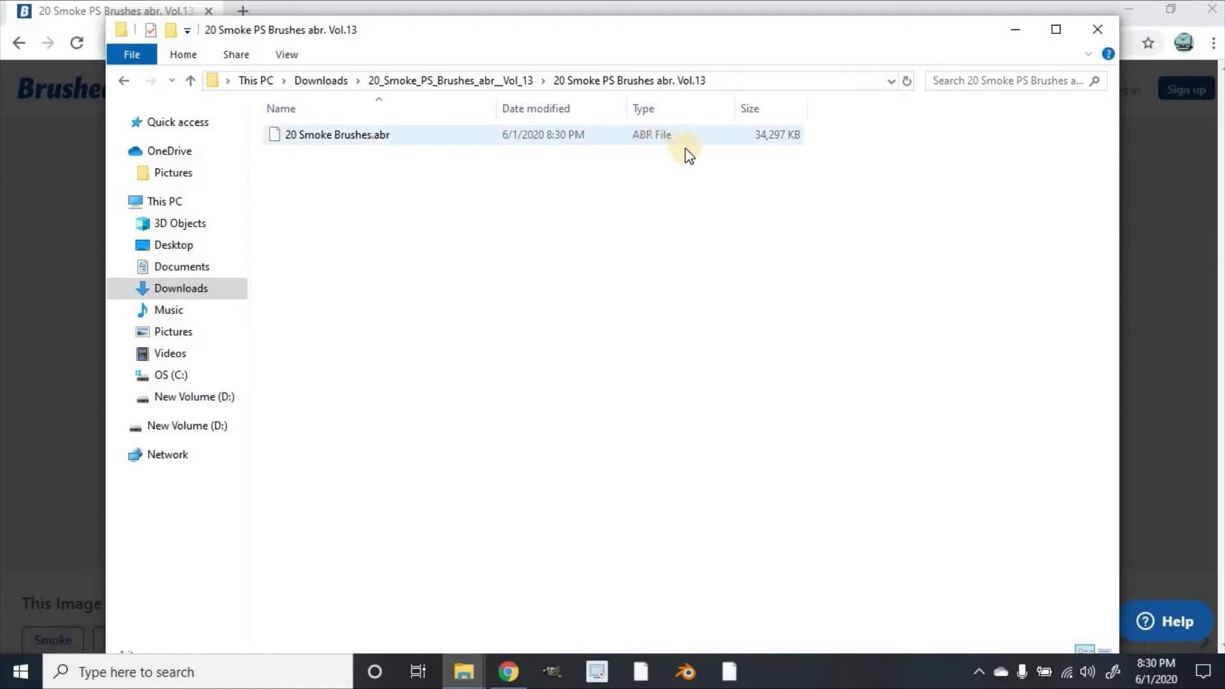
pyautogui.click(590, 138)
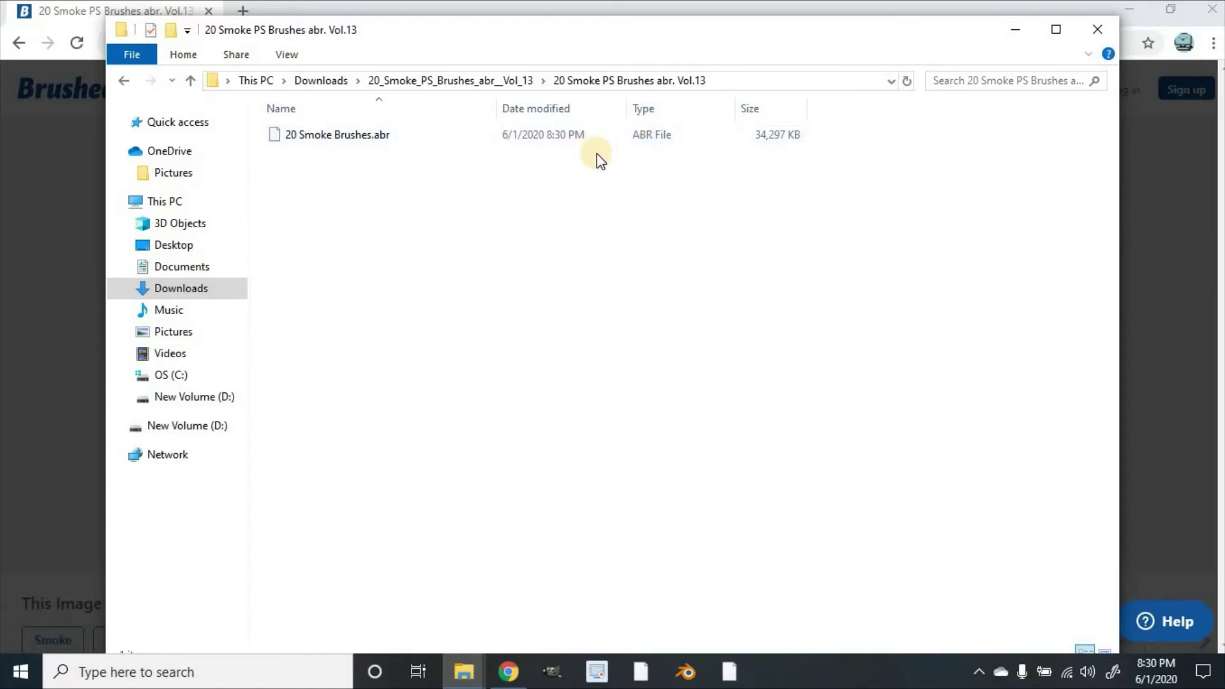
pyautogui.click(603, 135)
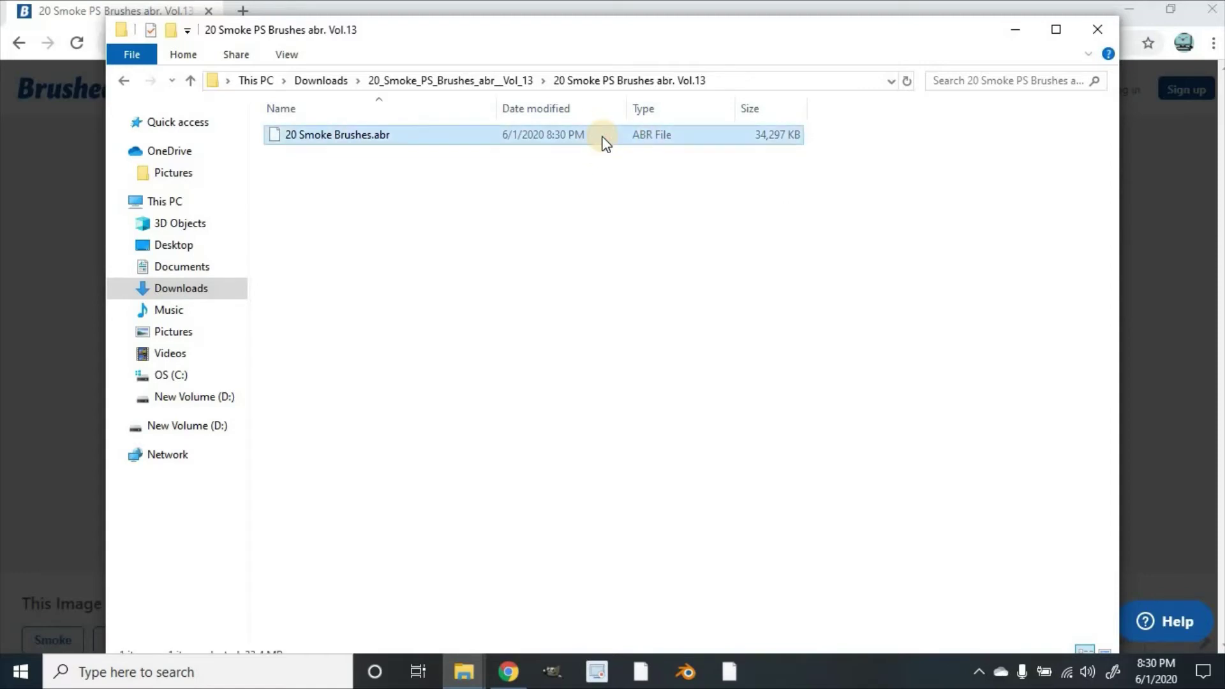
pyautogui.rightClick(603, 136)
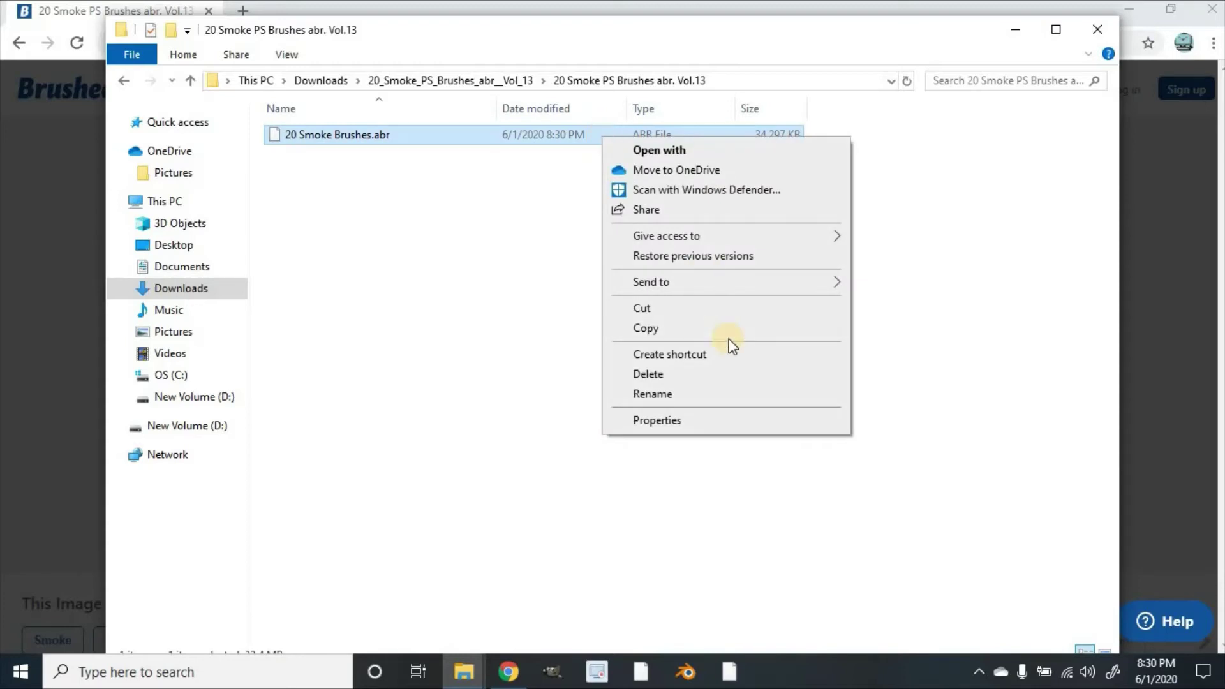
pyautogui.click(664, 327)
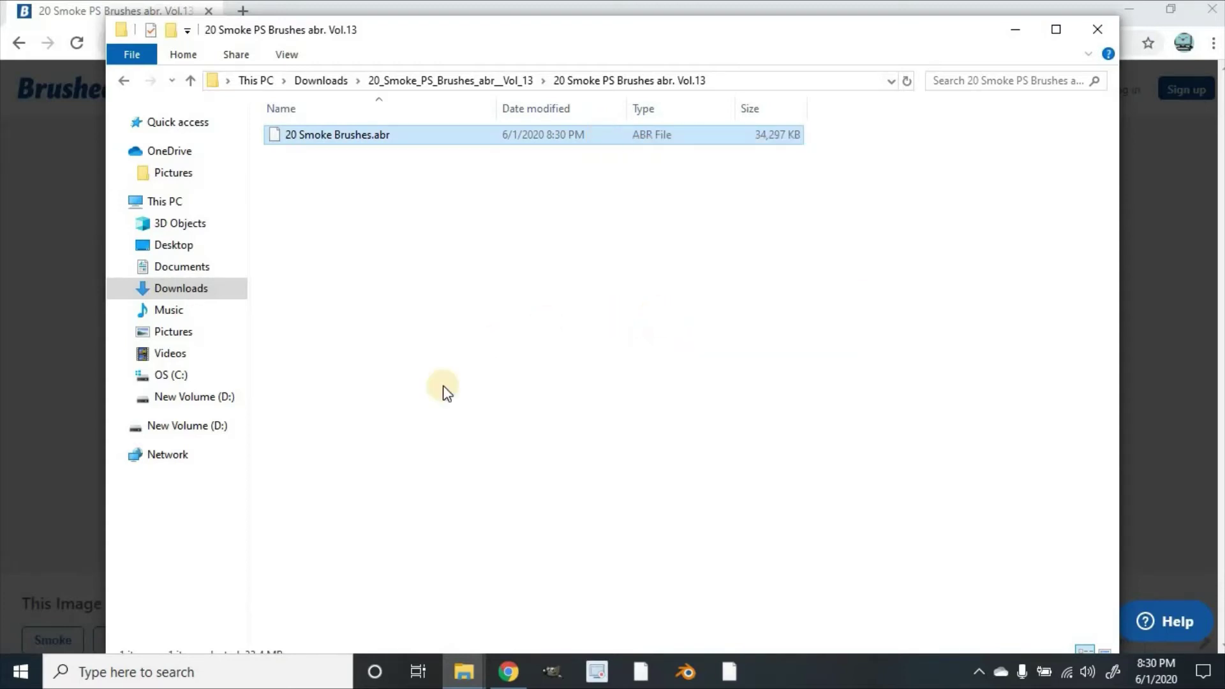
# Step: Open GIMP's brush folder at C:\Program Files\GIMP 2\share\gimp\2.0\brushes
pyautogui.click(193, 380)
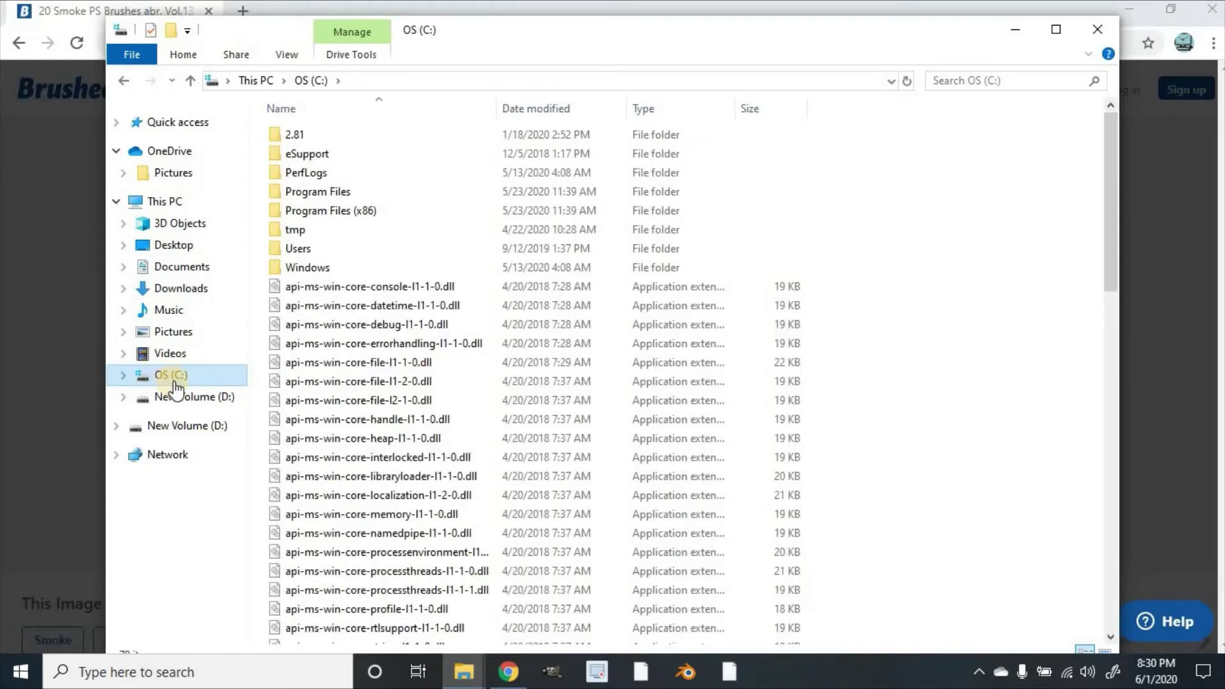
pyautogui.click(348, 197)
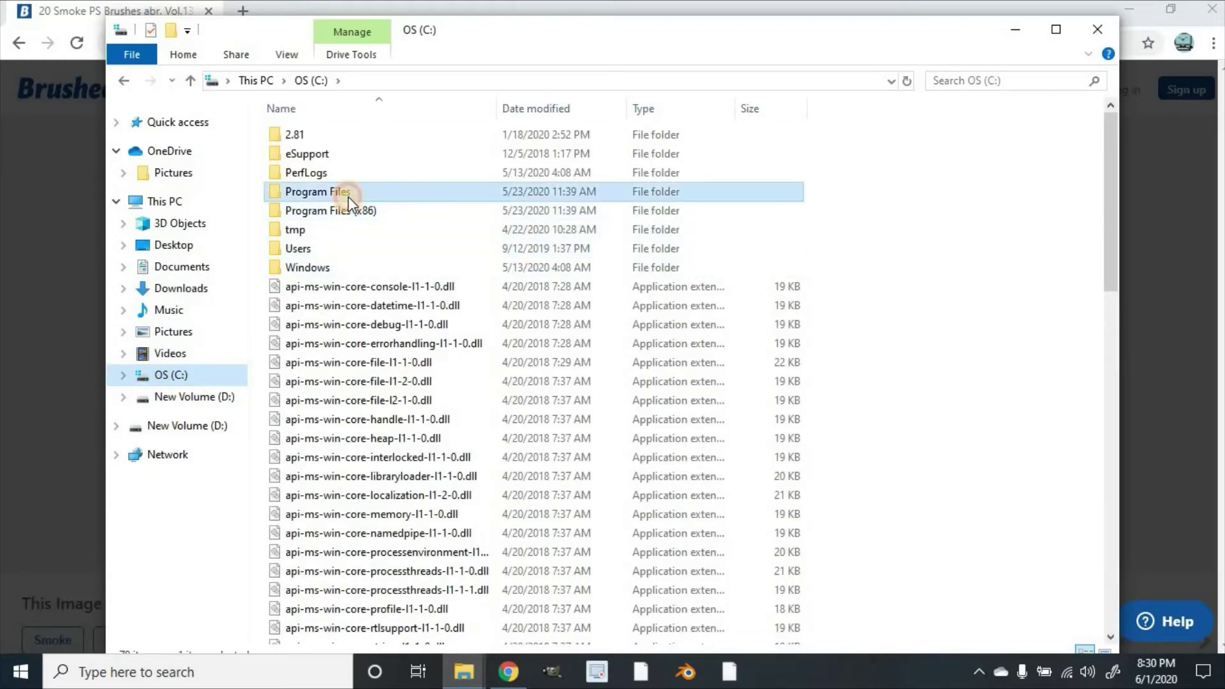
pyautogui.doubleClick(348, 199)
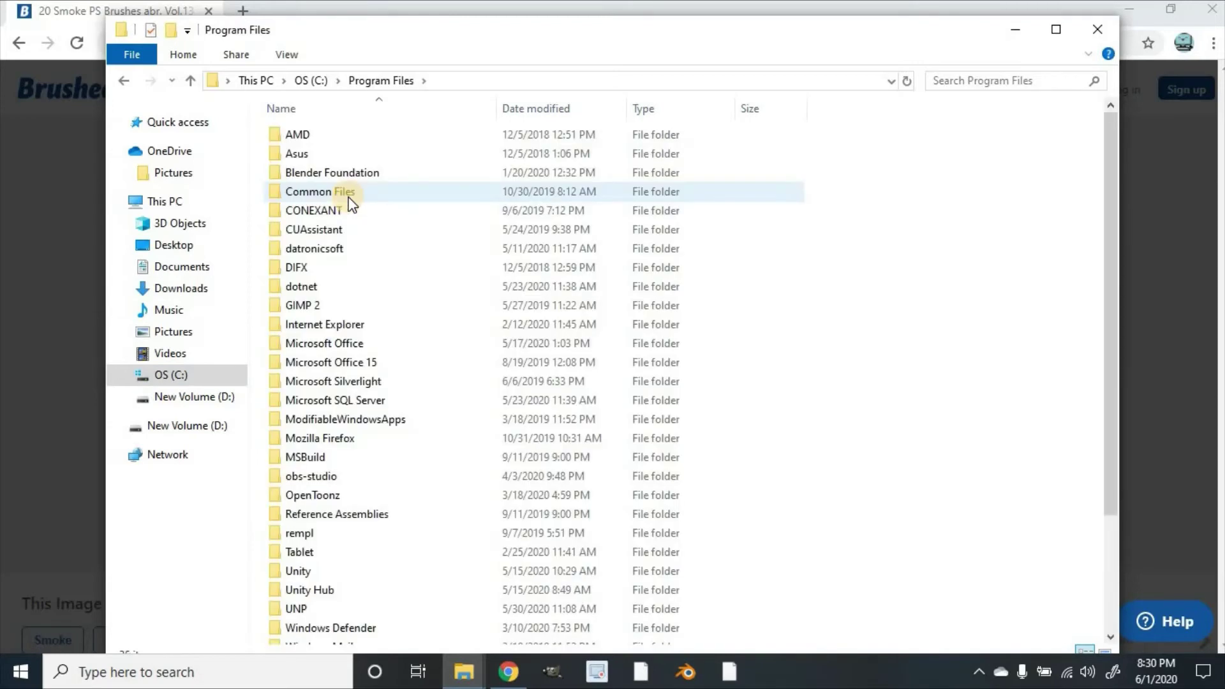
pyautogui.doubleClick(338, 305)
pyautogui.doubleClick(312, 213)
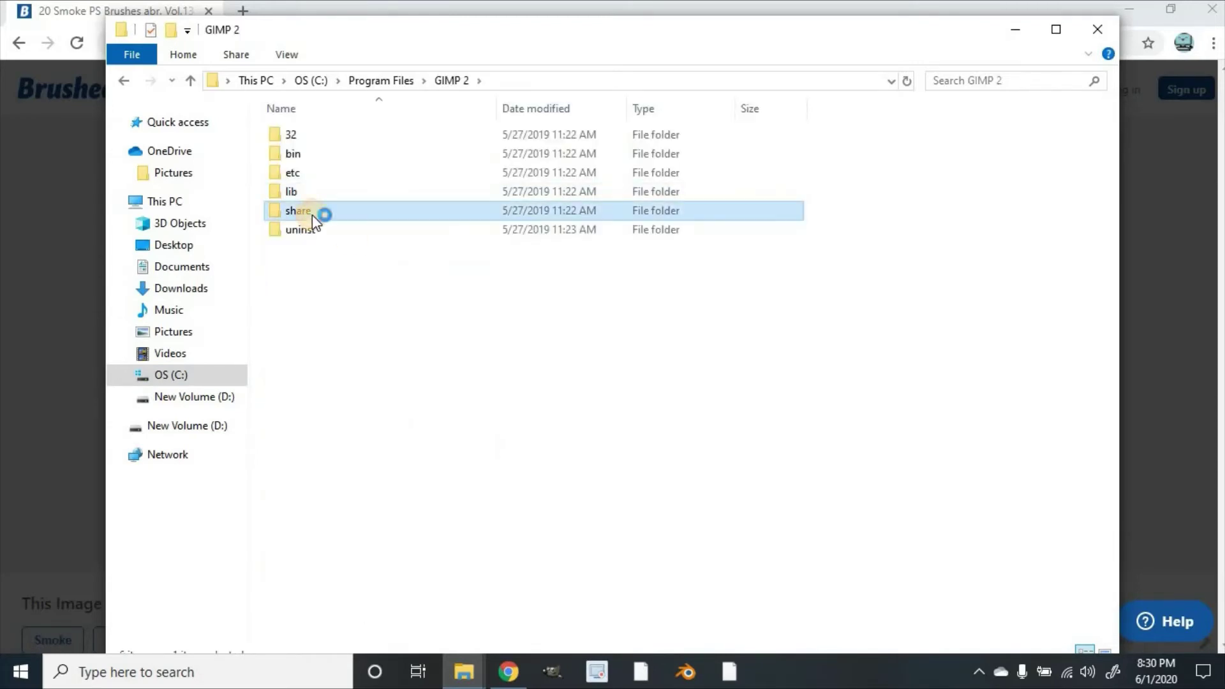
pyautogui.doubleClick(330, 175)
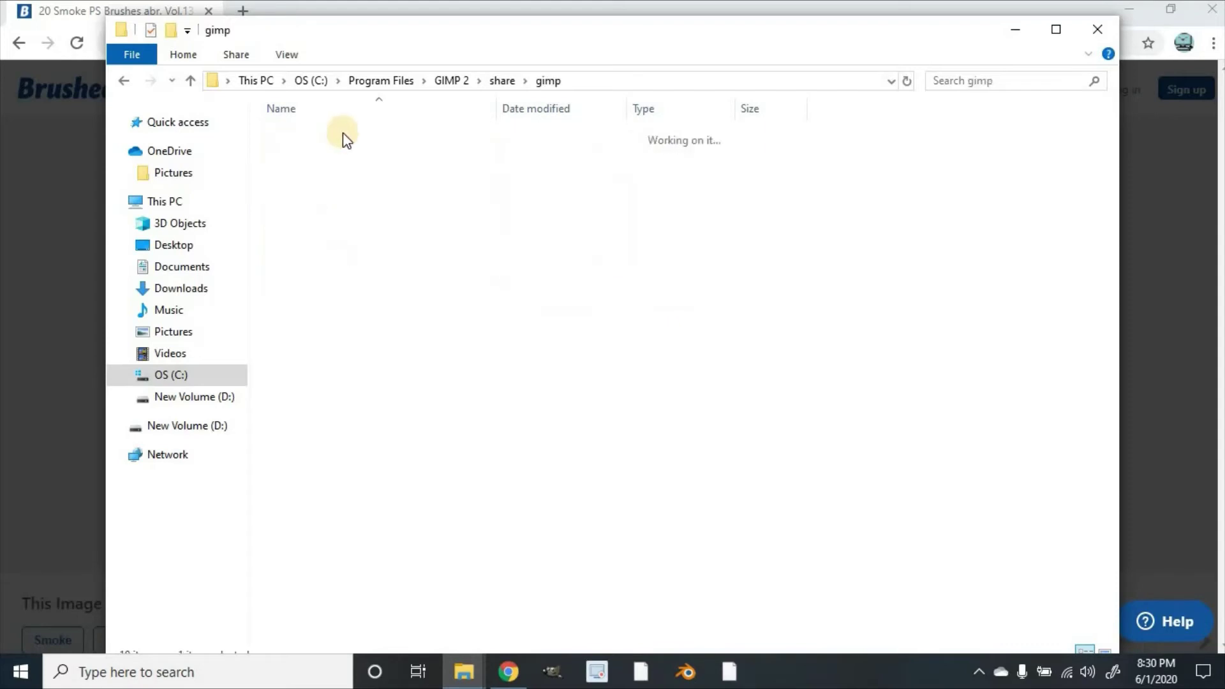
pyautogui.doubleClick(338, 136)
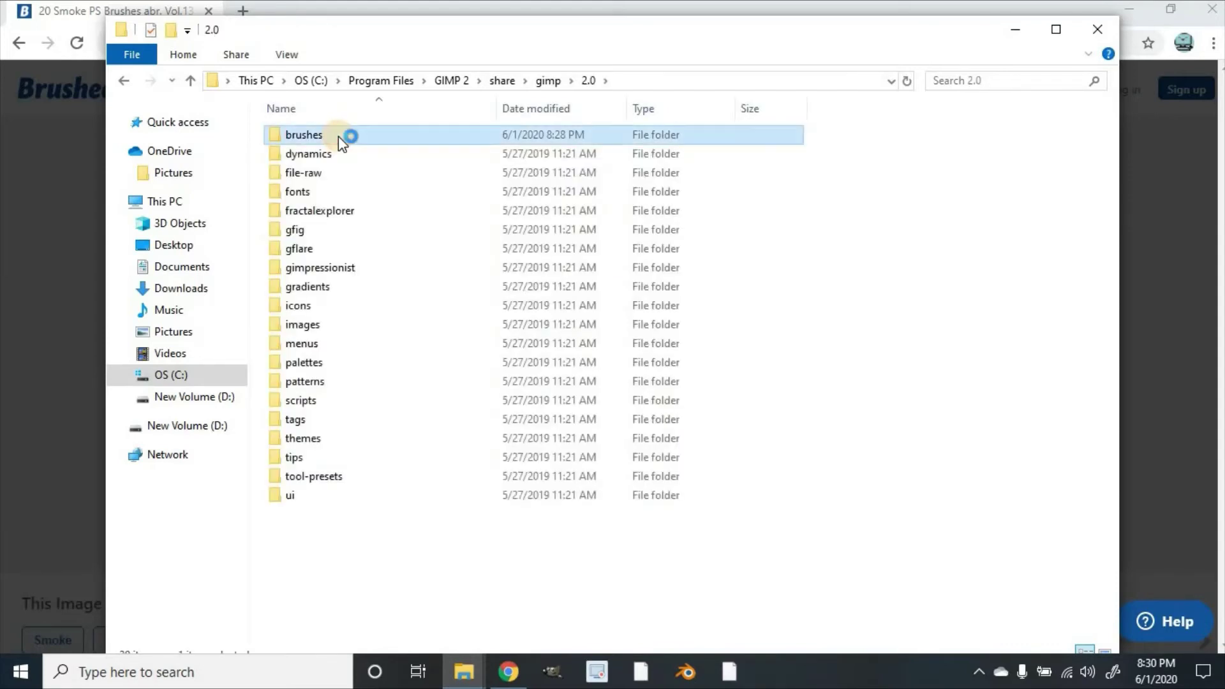
pyautogui.doubleClick(338, 136)
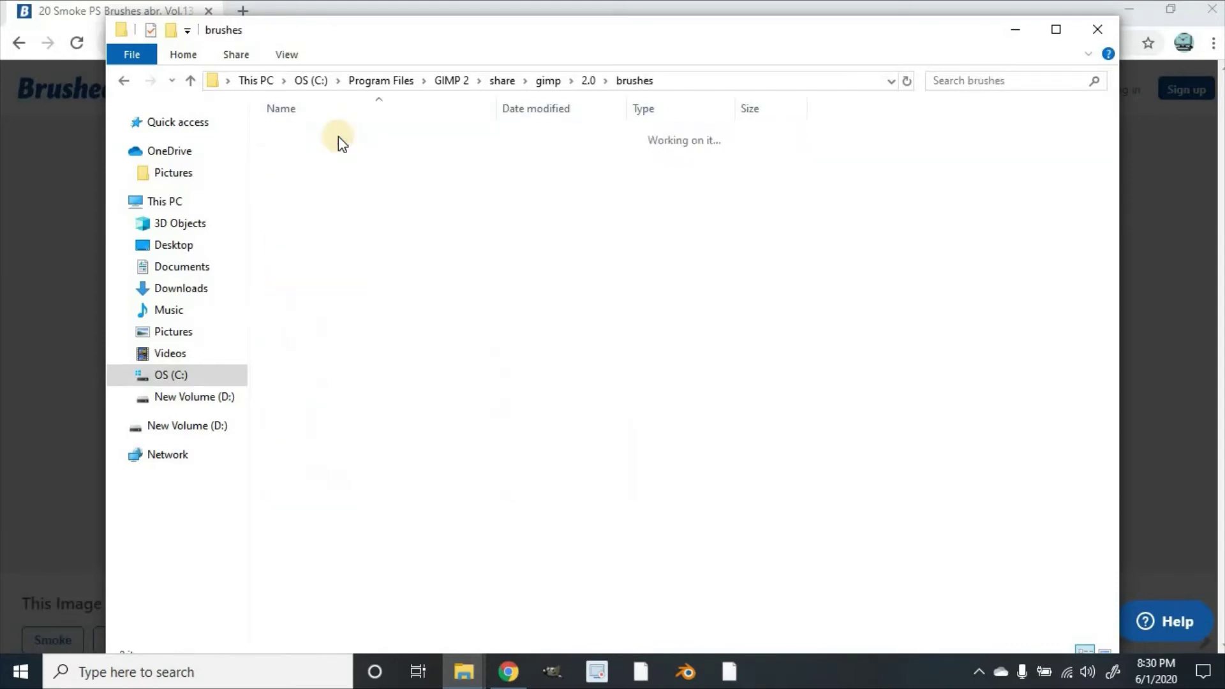
# Step: Paste the copied brush file into the brushes folder with administrator permission, then put away the file and browser windows
pyautogui.rightClick(370, 333)
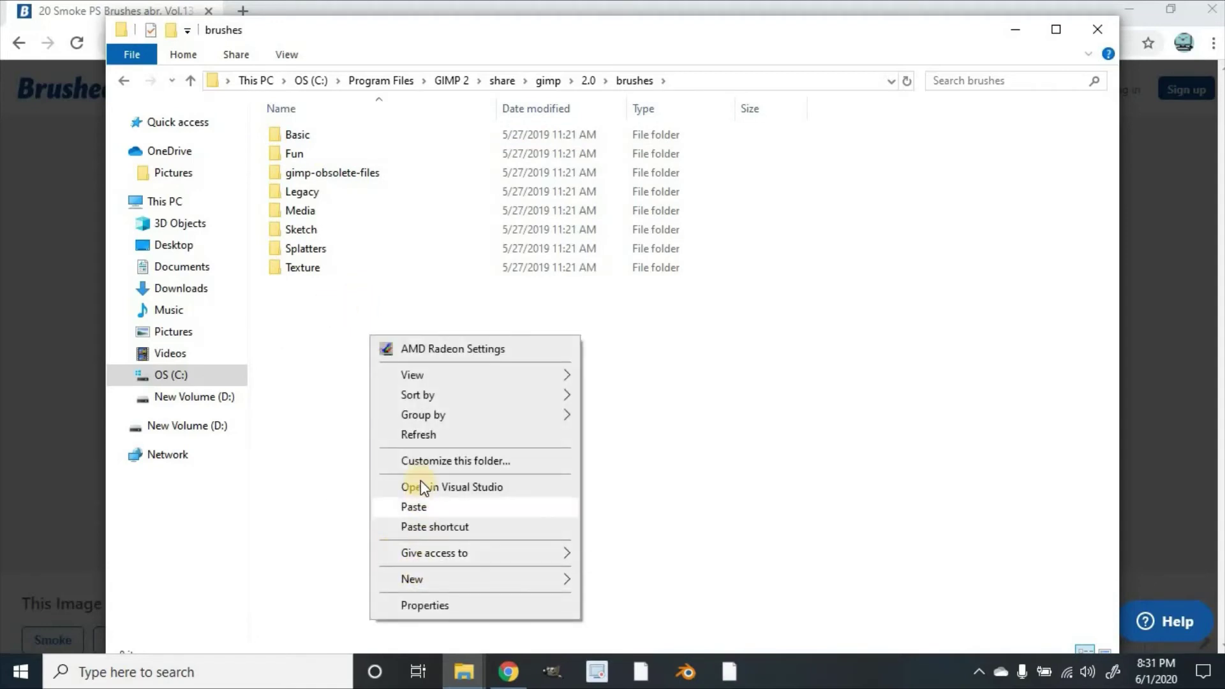
pyautogui.click(433, 510)
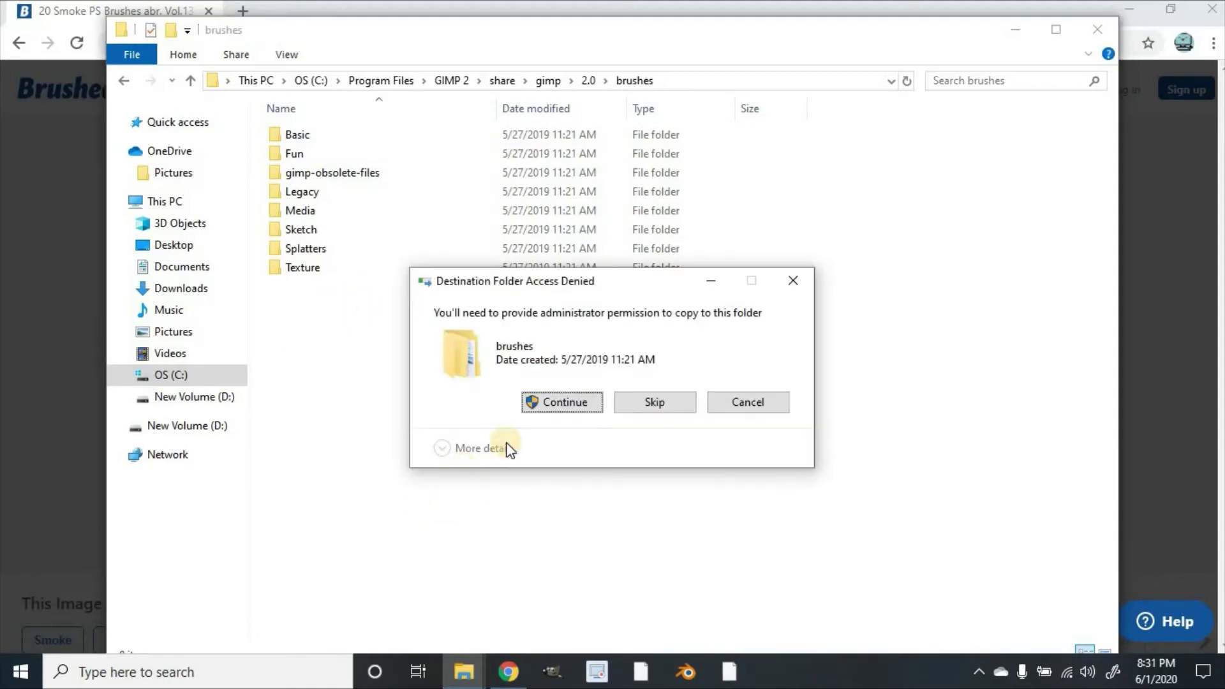
pyautogui.click(555, 403)
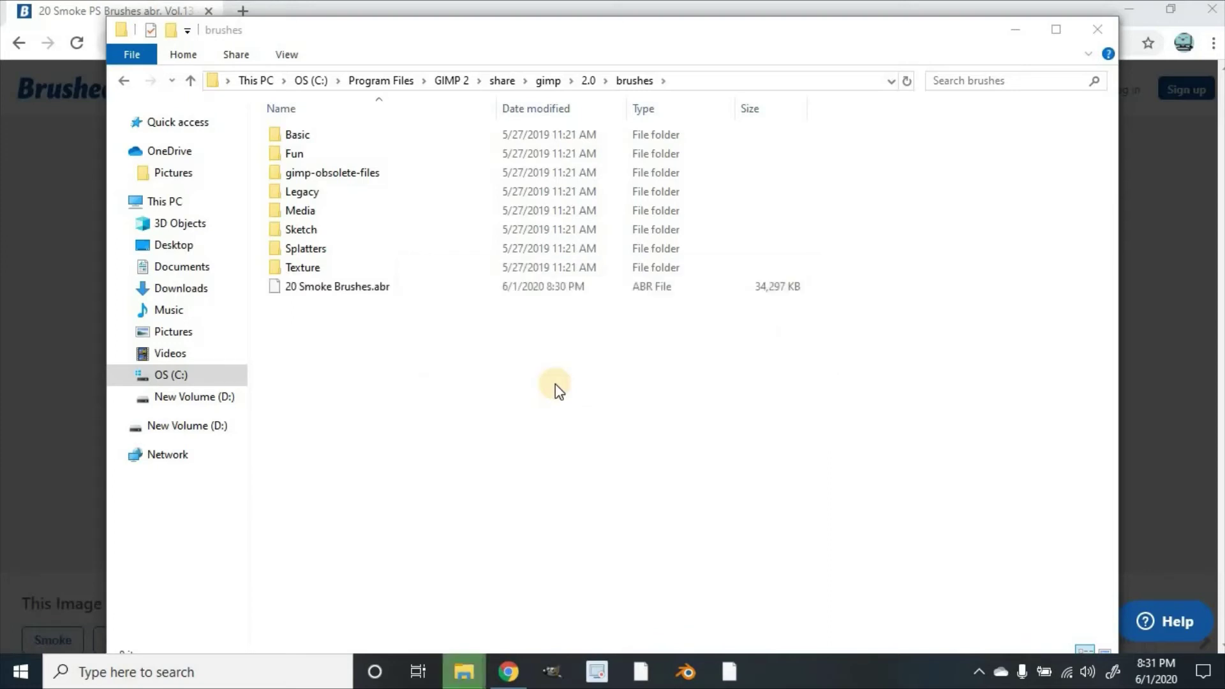
pyautogui.click(1097, 29)
pyautogui.click(1094, 28)
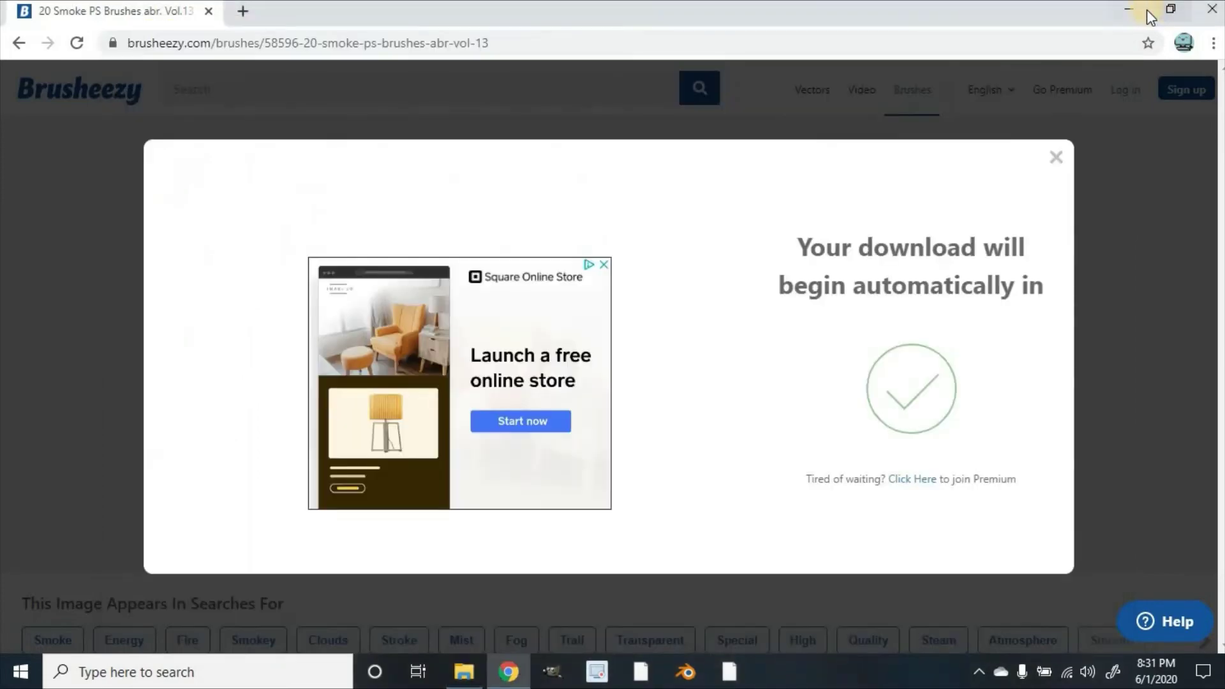
pyautogui.click(1127, 9)
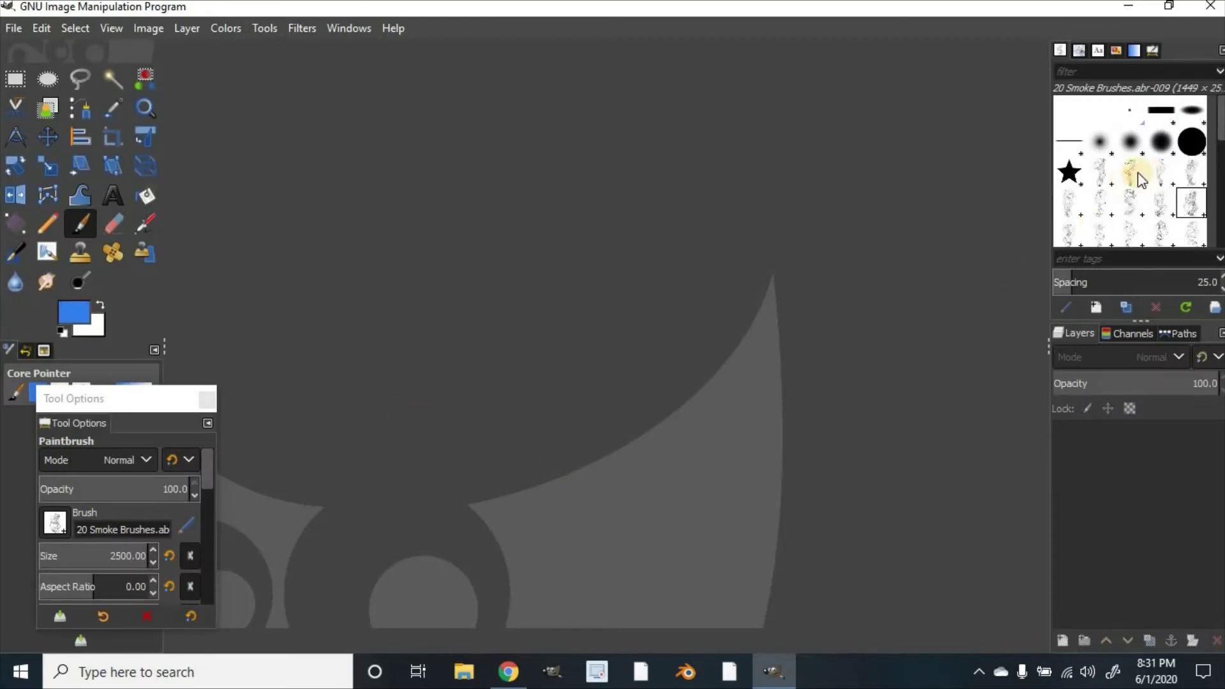
# Step: In GIMP, select the first smoke brush, 20 Smoke Brushes.abr-001, and refresh the brush list
pyautogui.click(1099, 171)
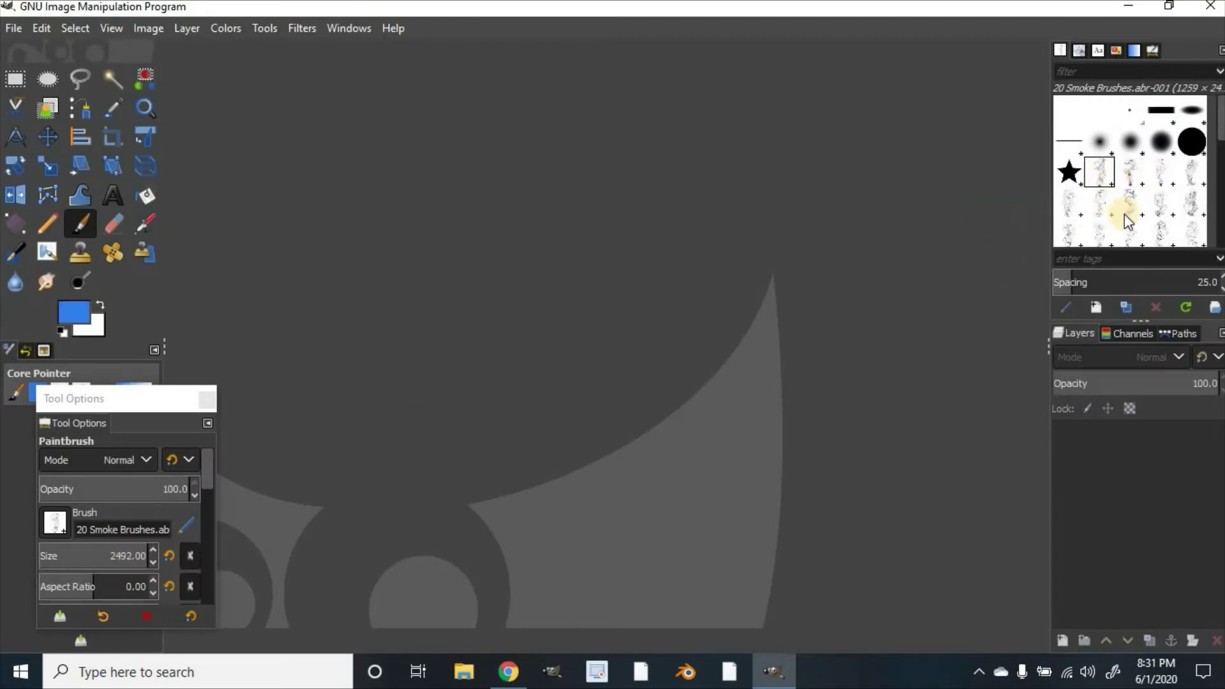
pyautogui.scroll(-2, 1130, 181)
pyautogui.scroll(3, 1074, 209)
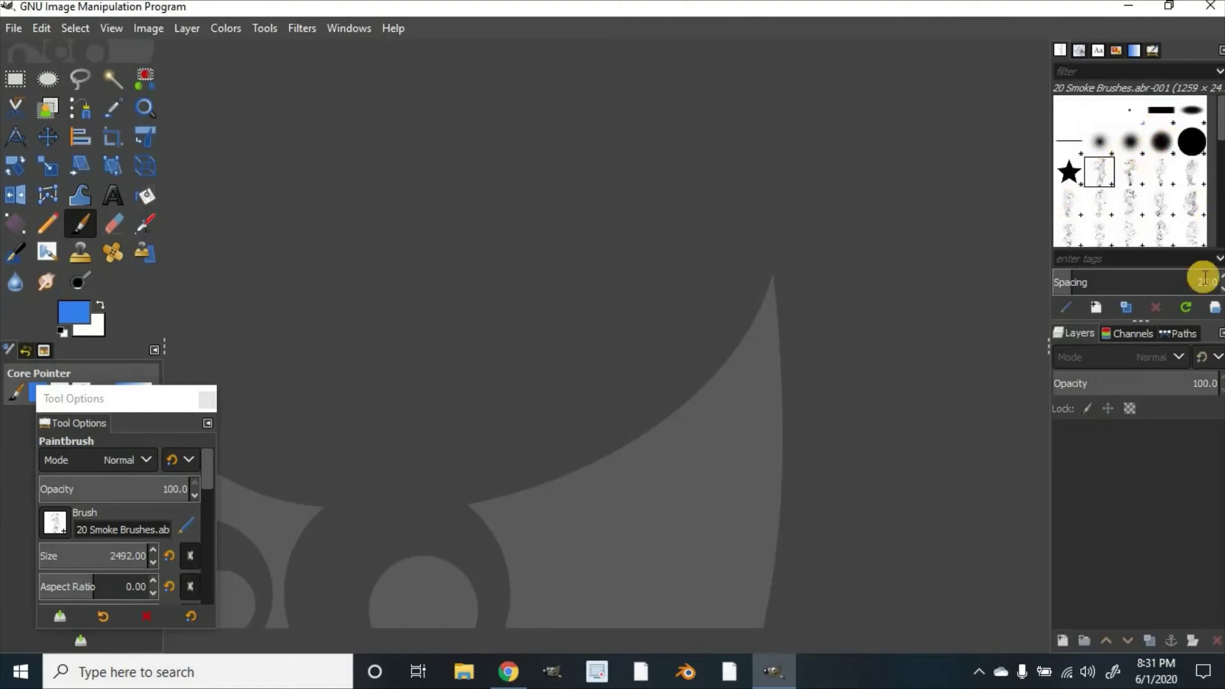
pyautogui.click(1187, 310)
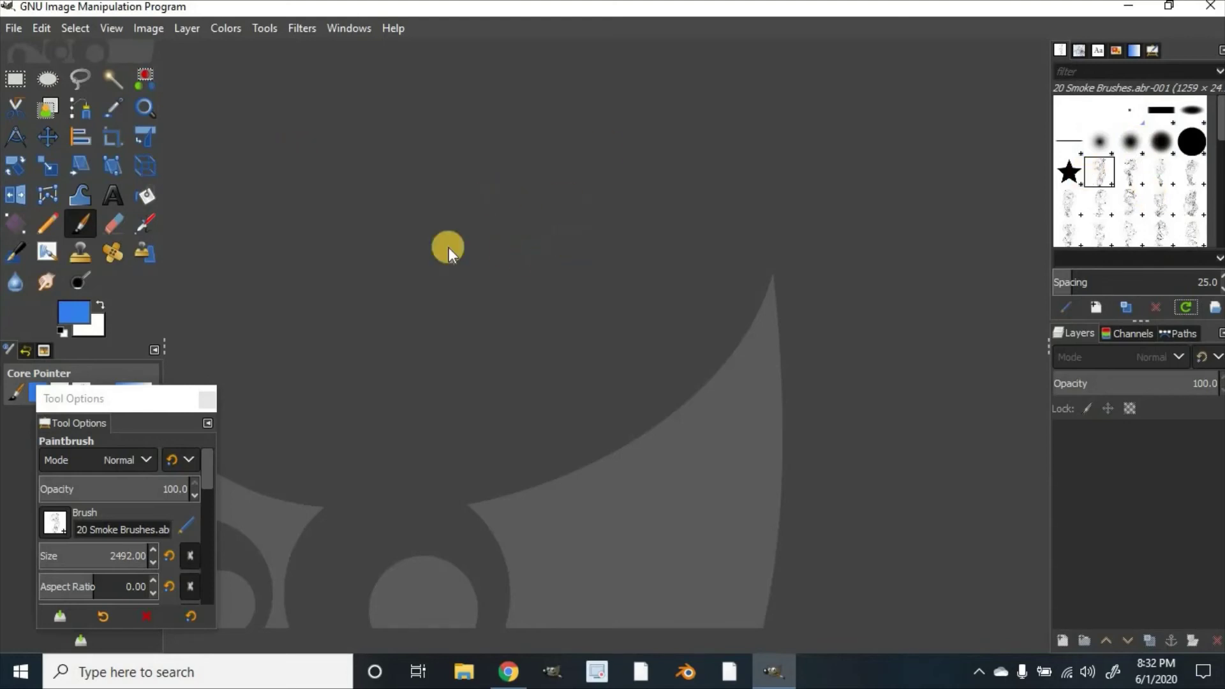
# Step: Create a new 1920 × 1080 px image
pyautogui.click(14, 28)
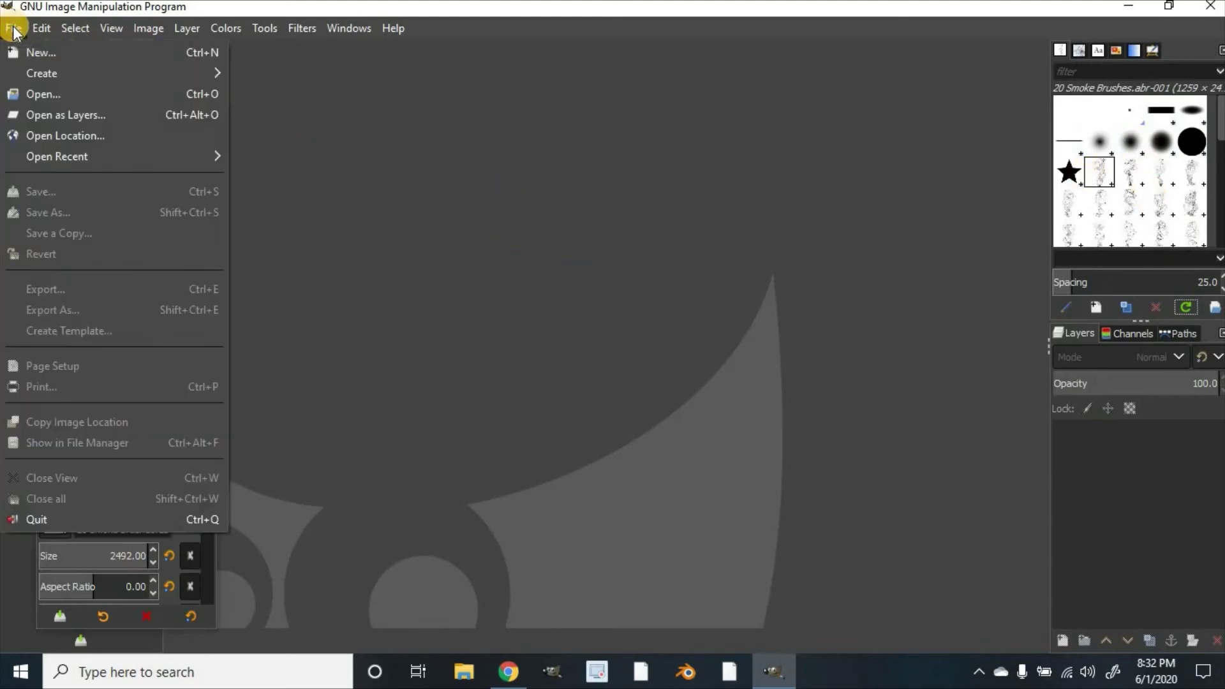
pyautogui.click(96, 74)
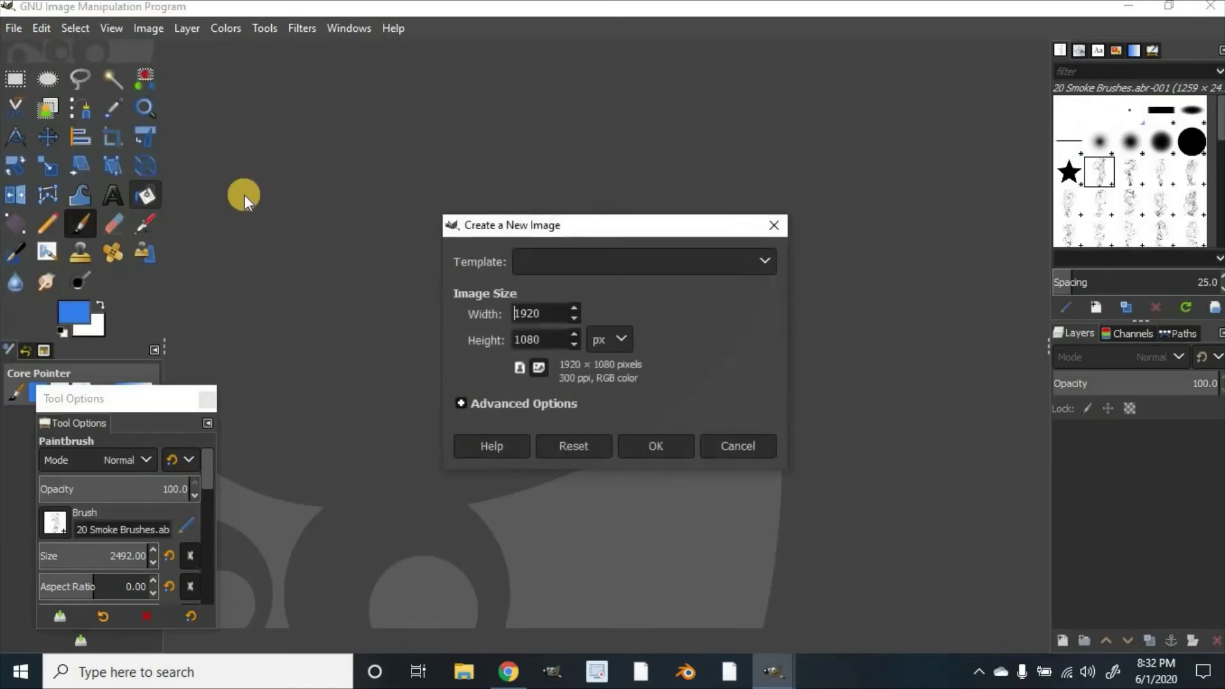
pyautogui.click(659, 439)
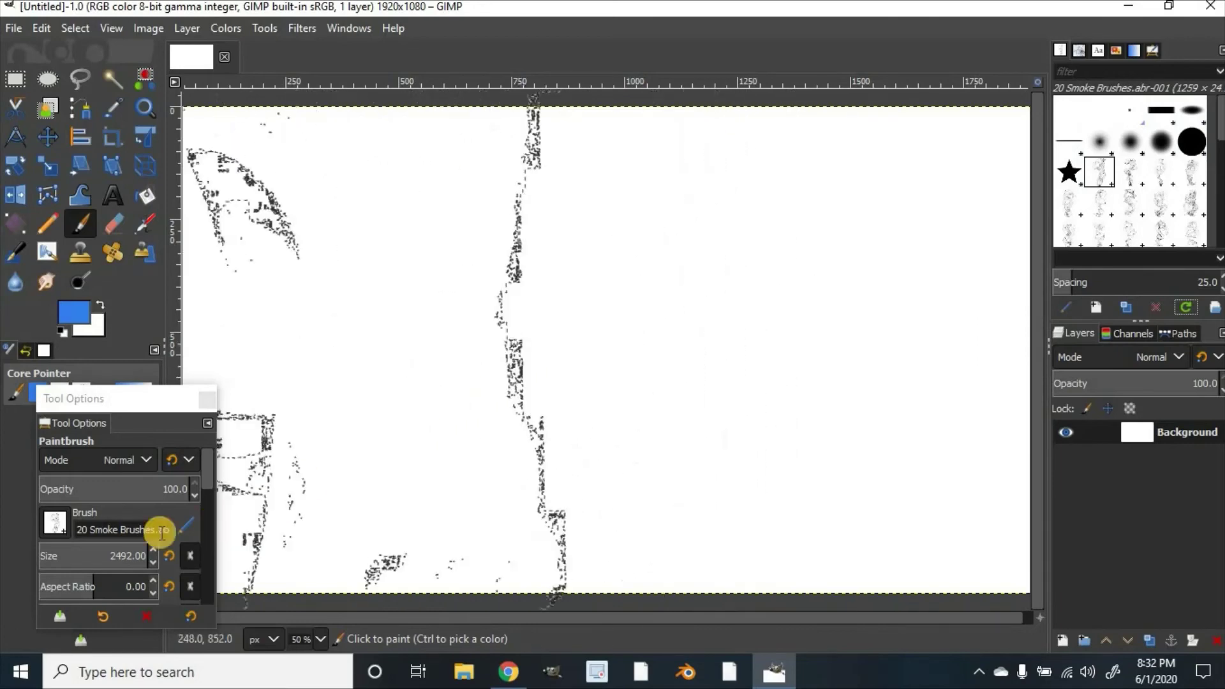
# Step: Set the paintbrush size to 200 and stamp one smoke plume on the left part of the canvas
pyautogui.doubleClick(120, 556)
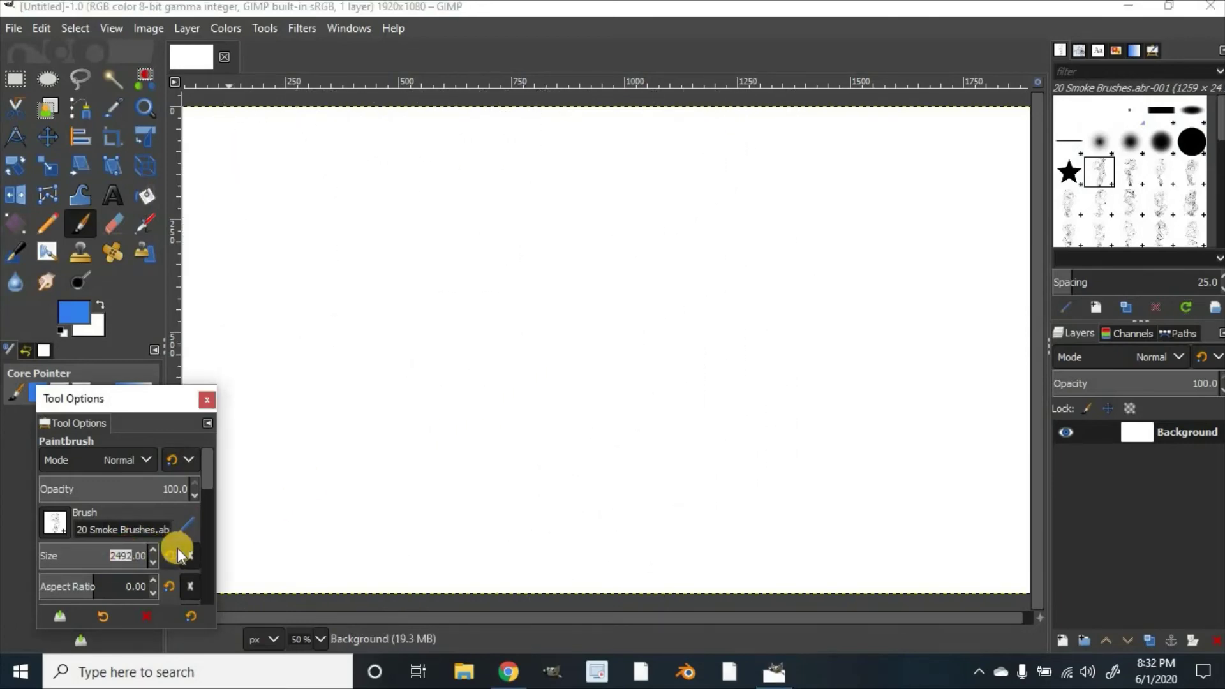
pyautogui.write('200')
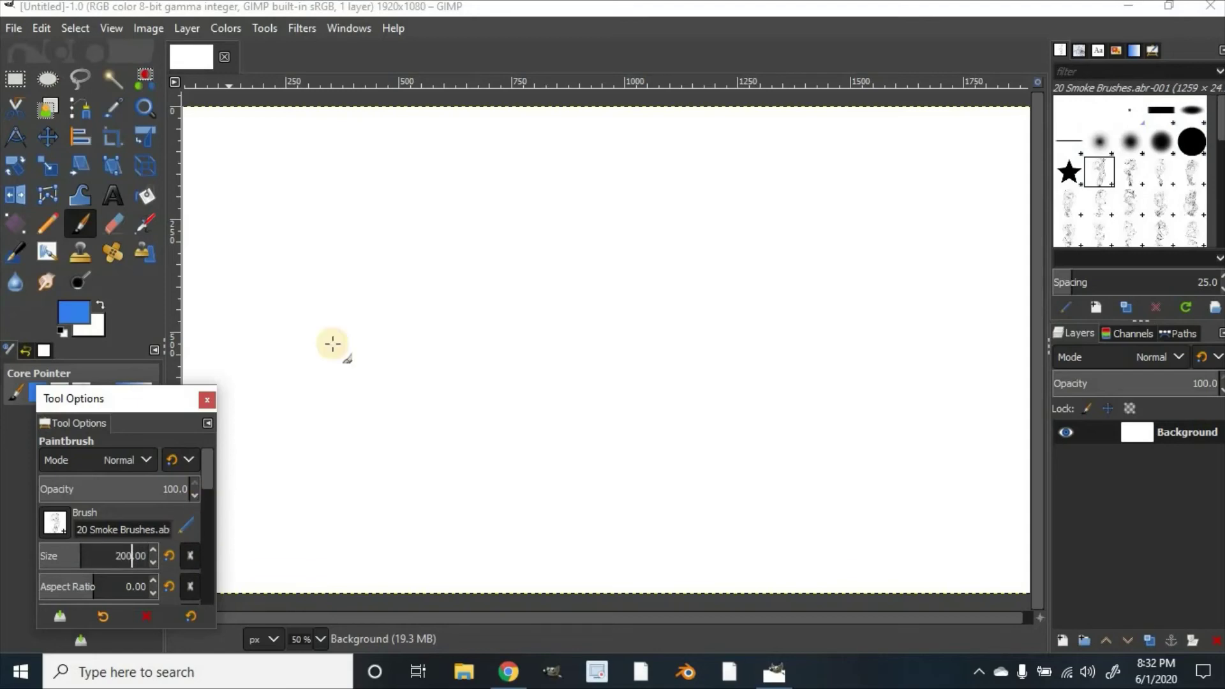
pyautogui.click(408, 362)
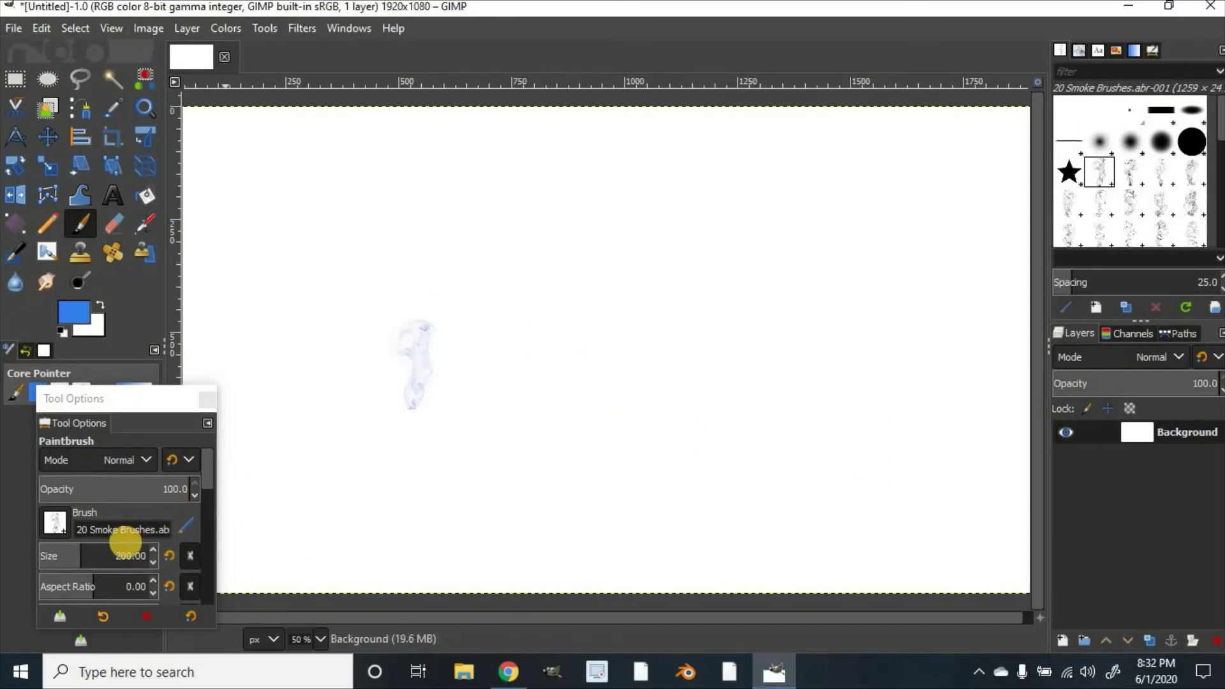
# Step: Set the brush size to 500 and stamp a larger smoke plume near the middle of the canvas
pyautogui.click(128, 550)
pyautogui.write('500')
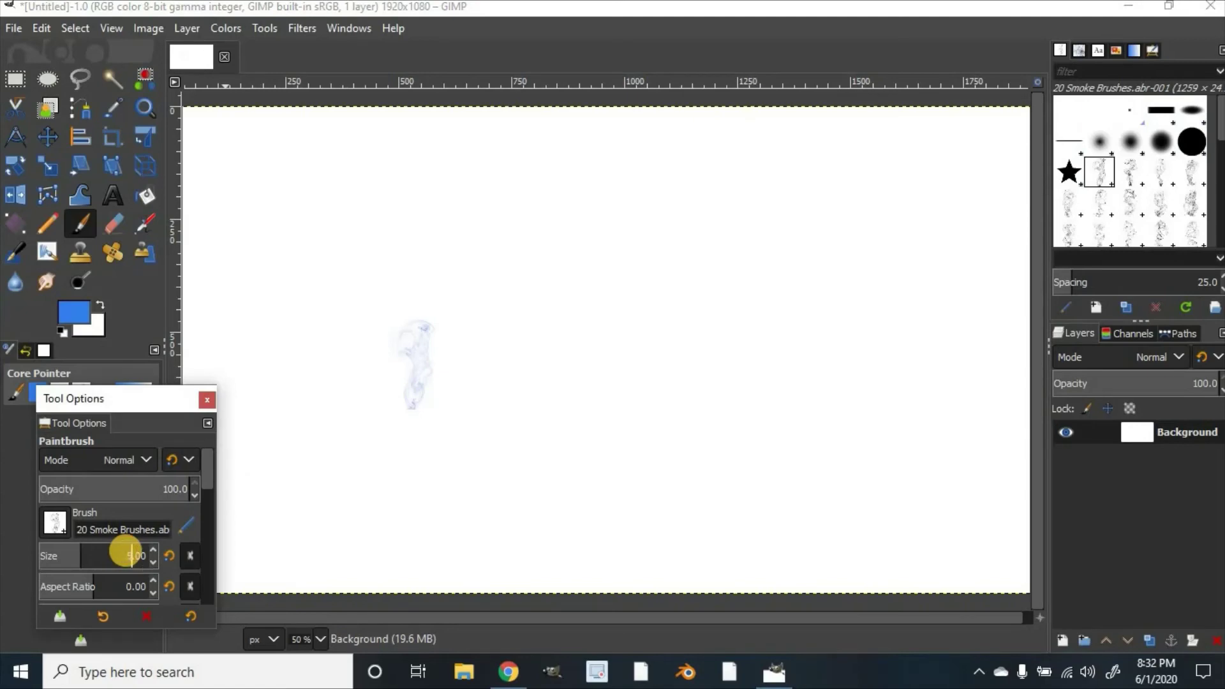
pyautogui.press('Return')
pyautogui.click(559, 380)
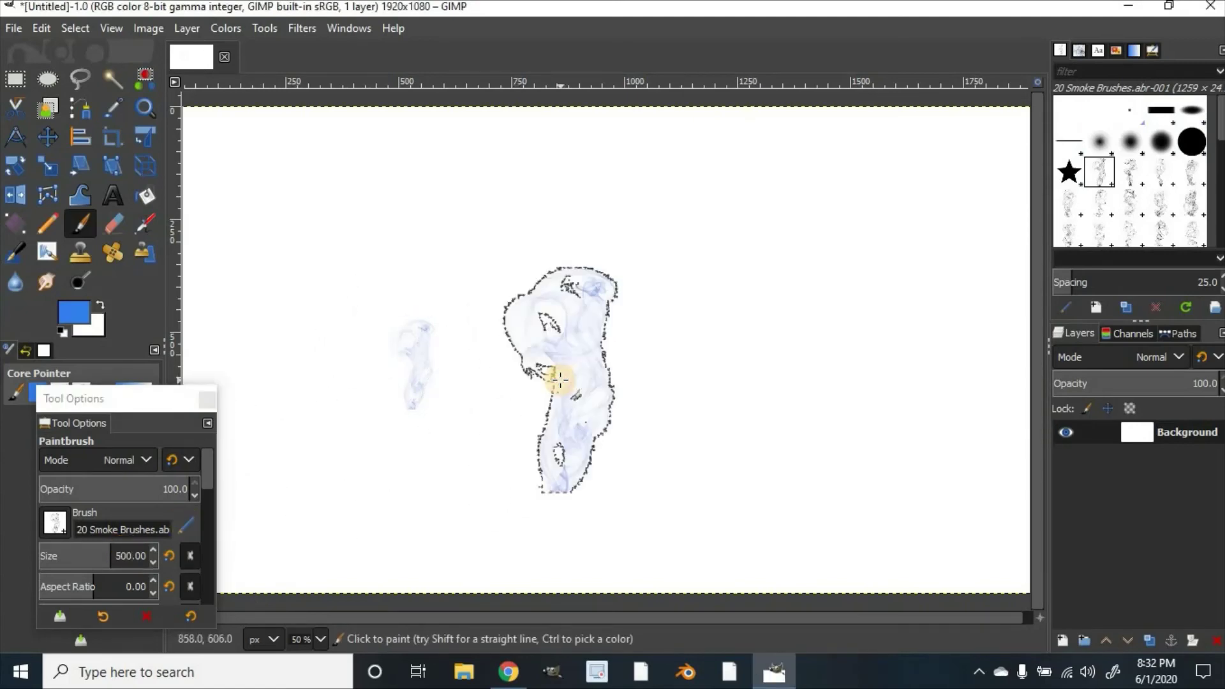
# Step: Stamp brush 20 Smoke Brushes.abr-009 over the canvas's right half at size 2500, and below the small left plume at size 500
pyautogui.click(1188, 213)
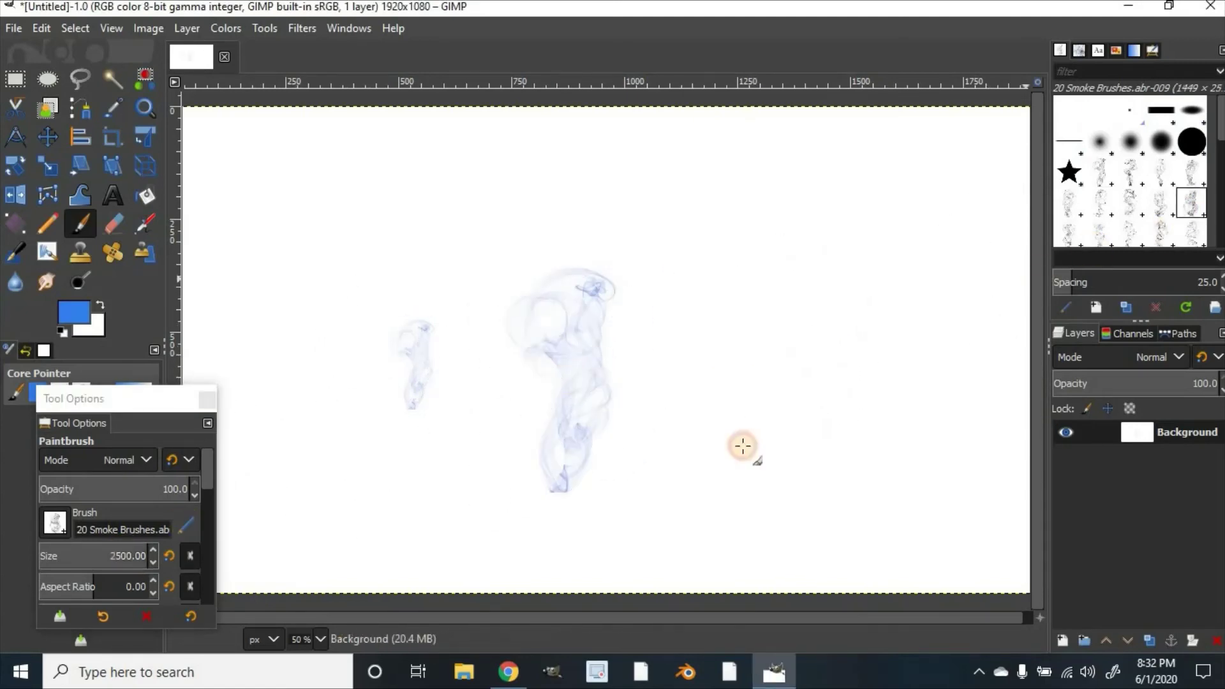
pyautogui.click(777, 427)
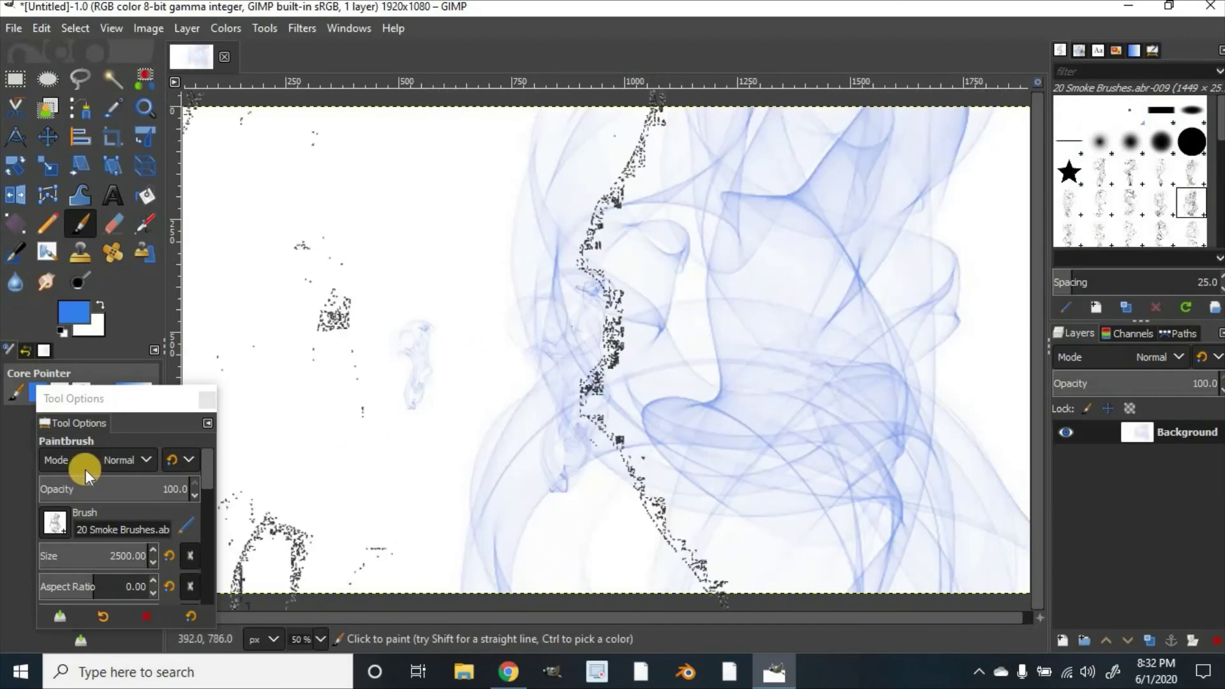
pyautogui.click(121, 548)
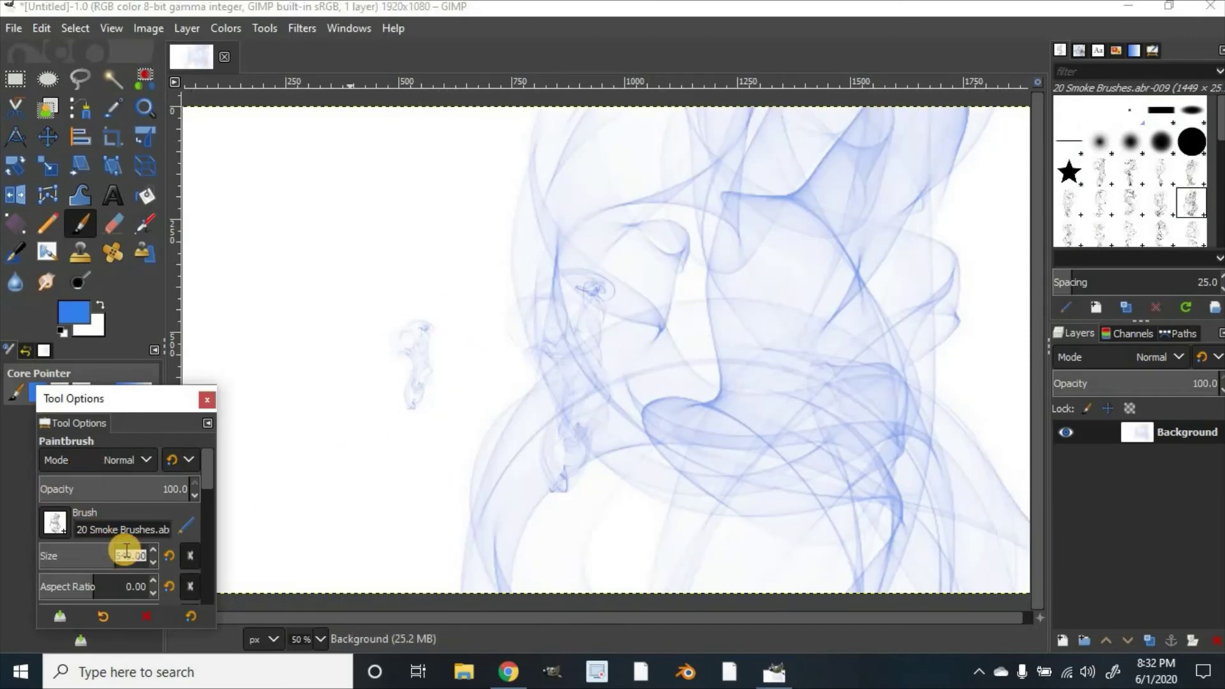
pyautogui.write('5')
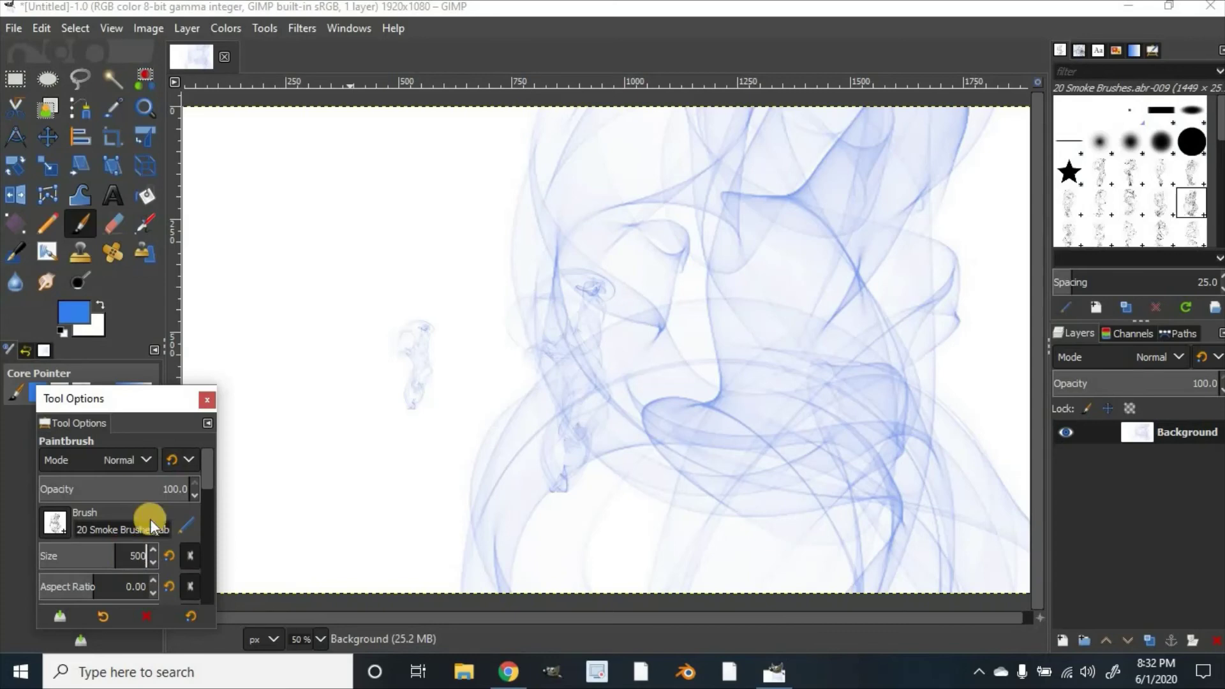
pyautogui.click(424, 454)
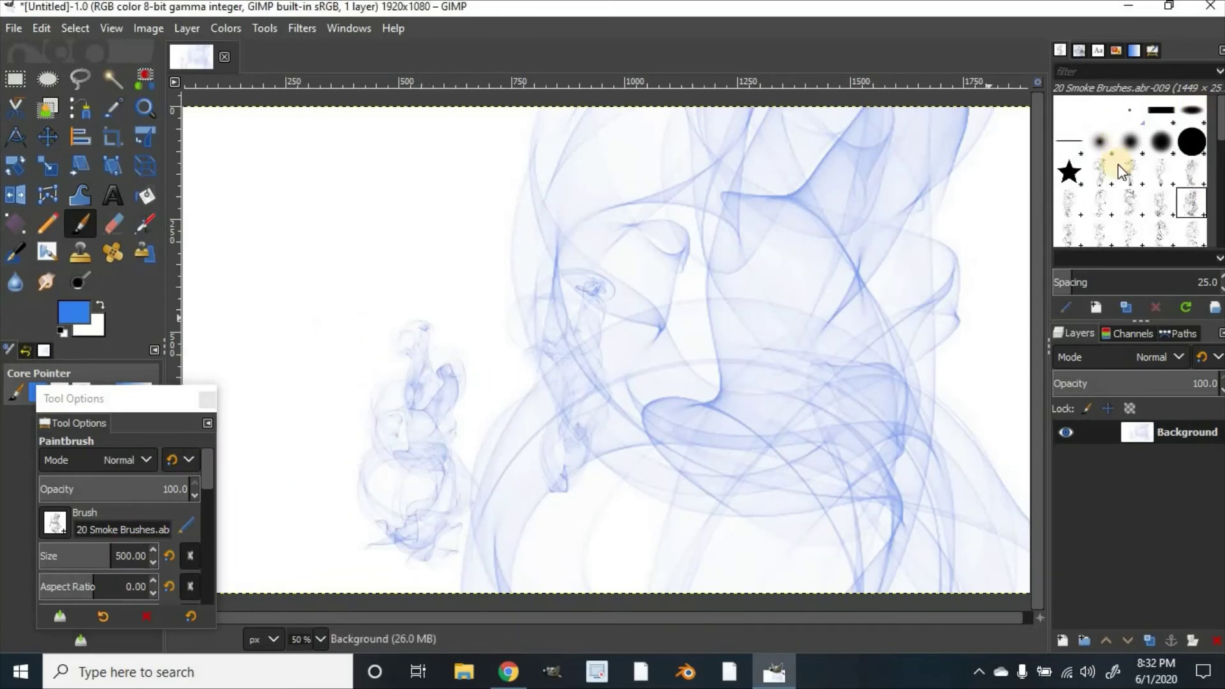
# Step: Choose brush 20 Smoke Brushes.abr-020, set its size to 200 and stamp it just above and left of the small plumes
pyautogui.scroll(-2, 1123, 173)
pyautogui.click(1096, 209)
pyautogui.click(1073, 231)
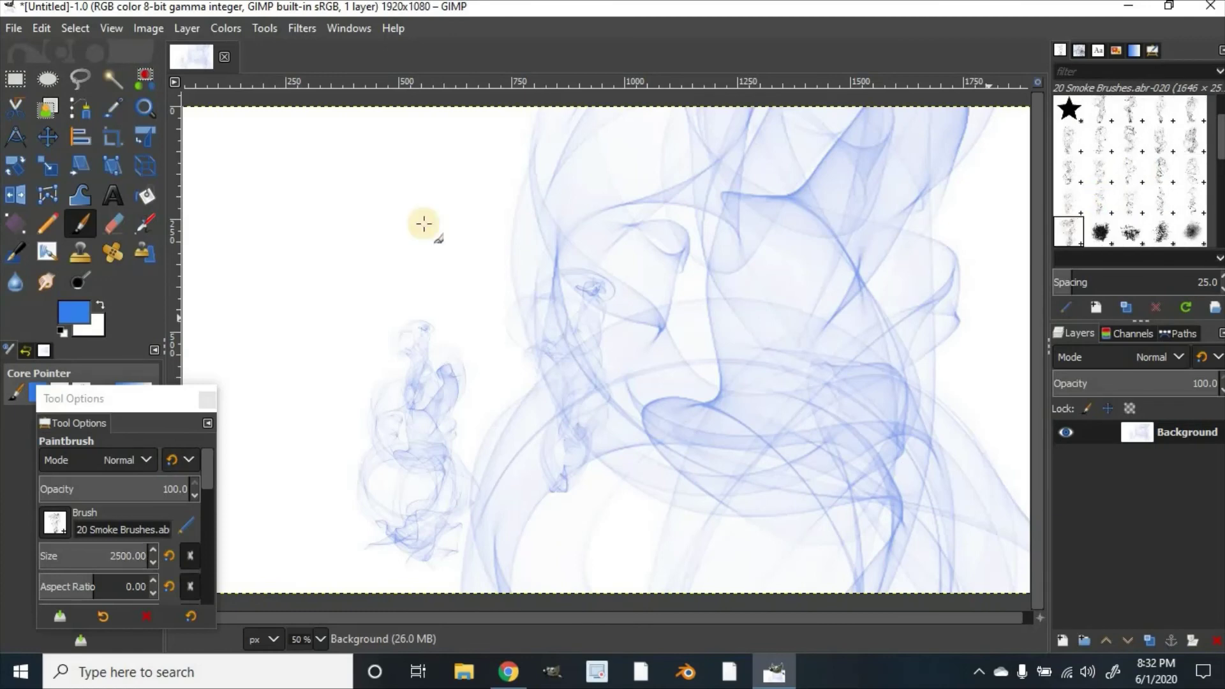
pyautogui.click(123, 556)
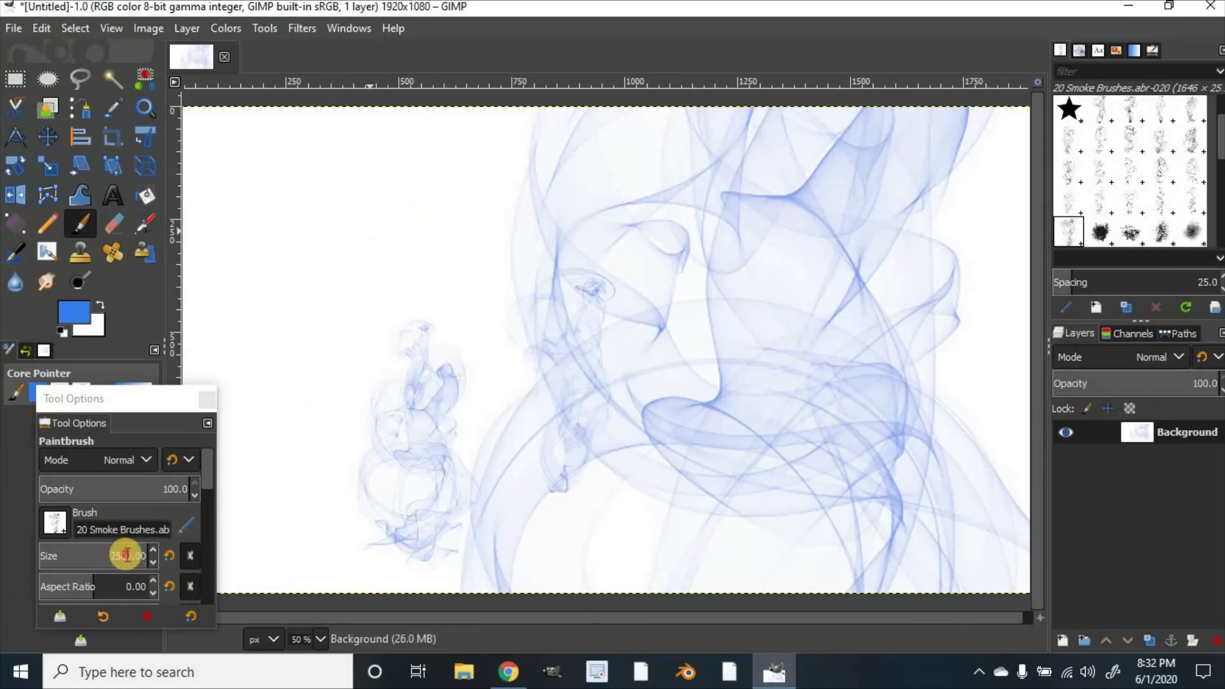
pyautogui.click(237, 564)
pyautogui.write('0')
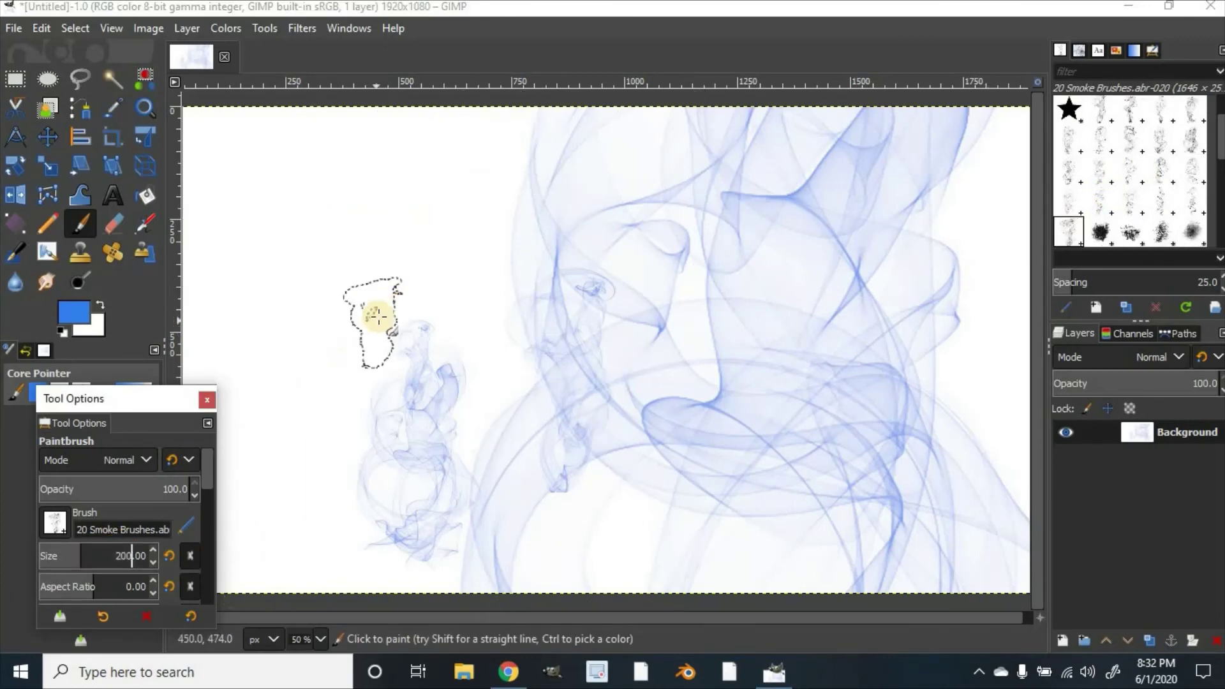
pyautogui.click(376, 316)
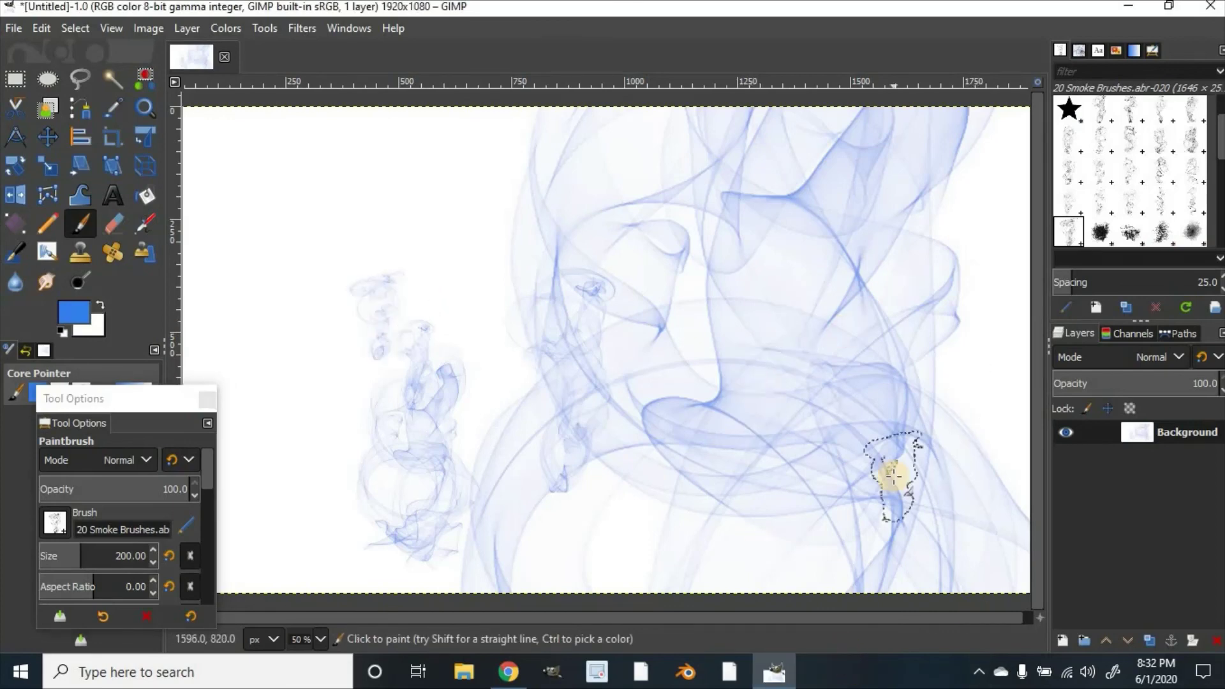